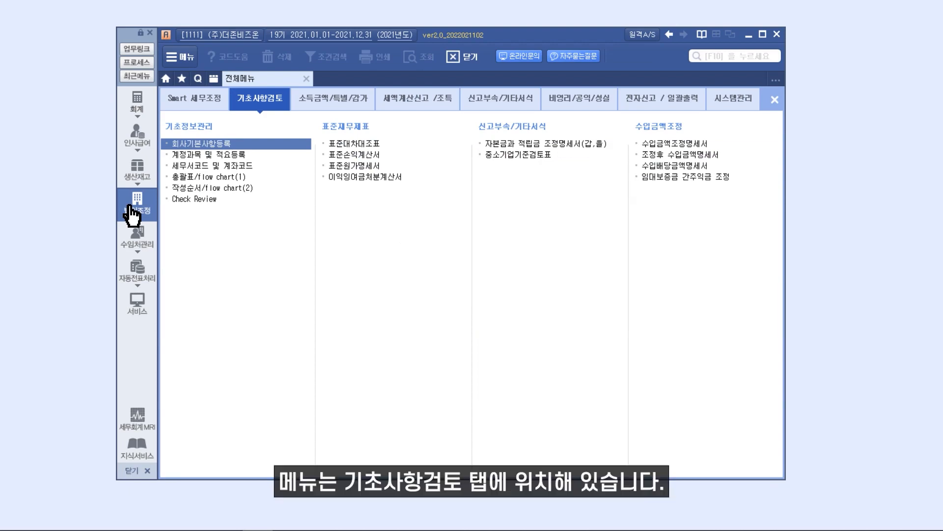
Open 회사기본사항등록 and set the selected company's 구분 to 0. 법인.
click(211, 143)
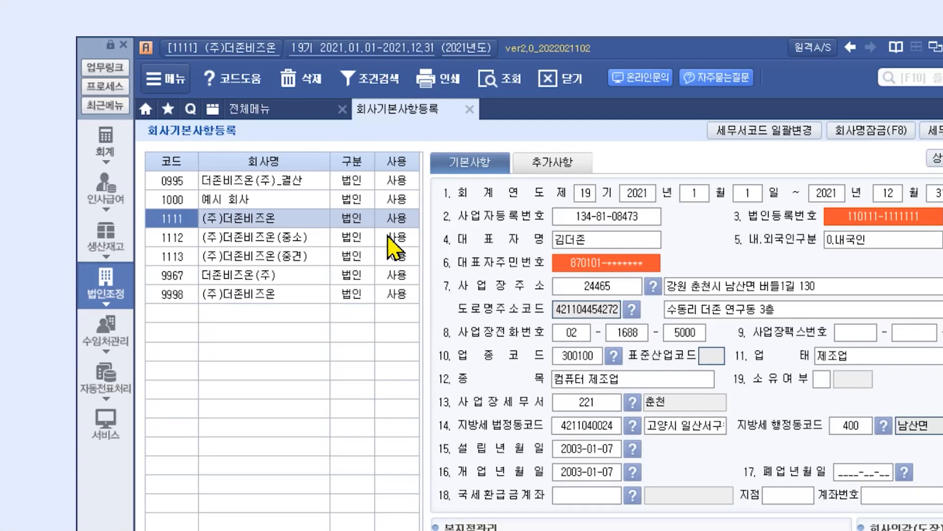
click(364, 222)
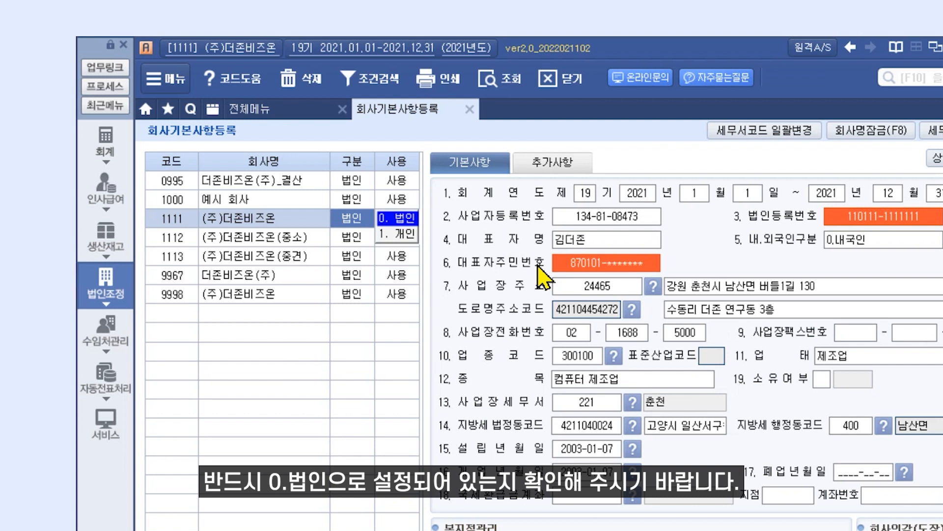
click(395, 218)
click(358, 221)
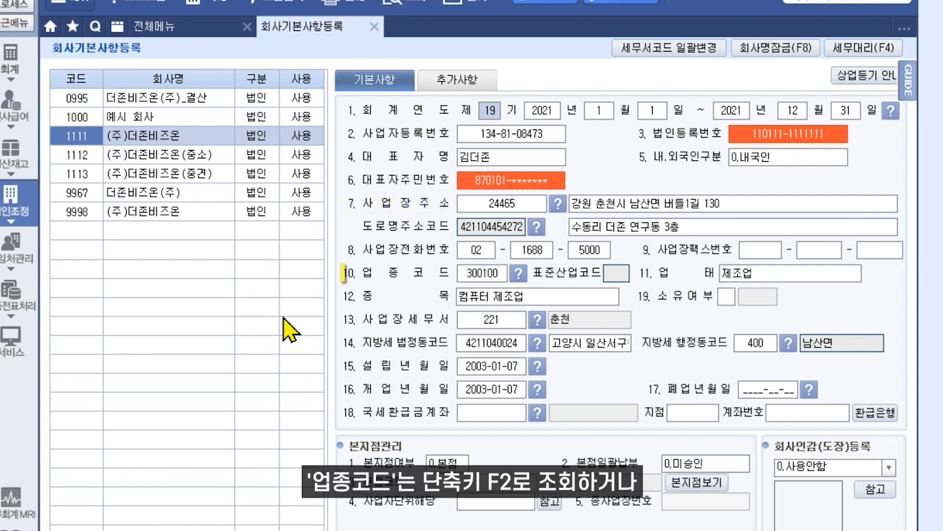
View the 업종(기준경비율) code list for the company's 업종코드 and leave it without choosing a code.
click(496, 273)
key(F2)
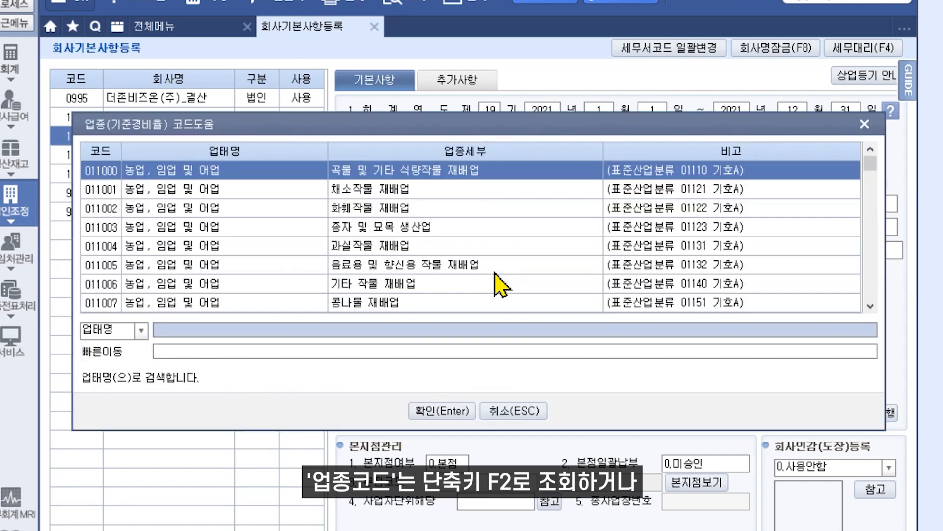
click(521, 411)
click(504, 259)
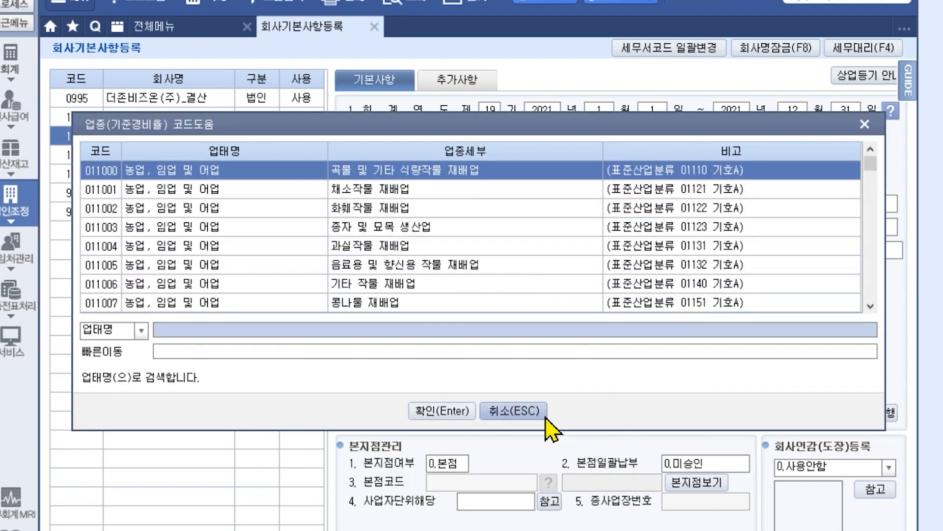
click(514, 411)
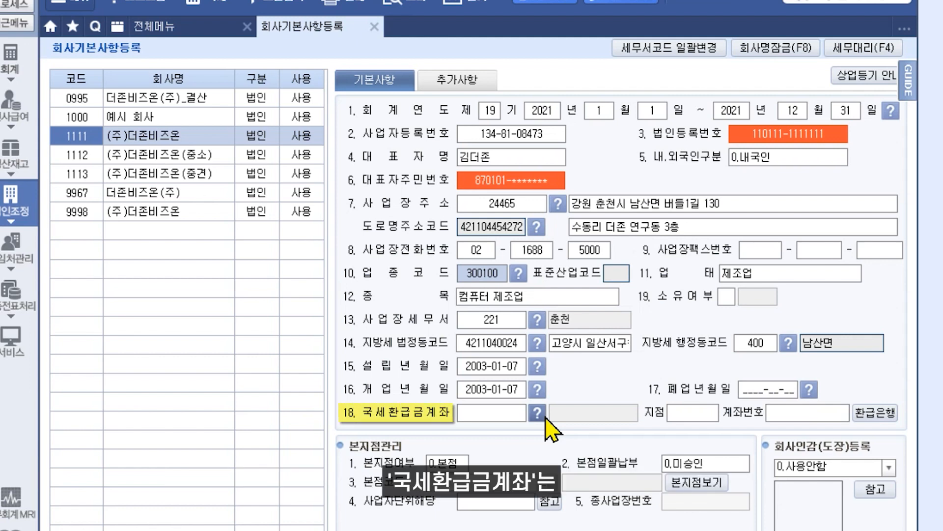
Open the 법인세과세표준 및 세액신고서 form from the 세액계산신고/조특 group.
click(190, 32)
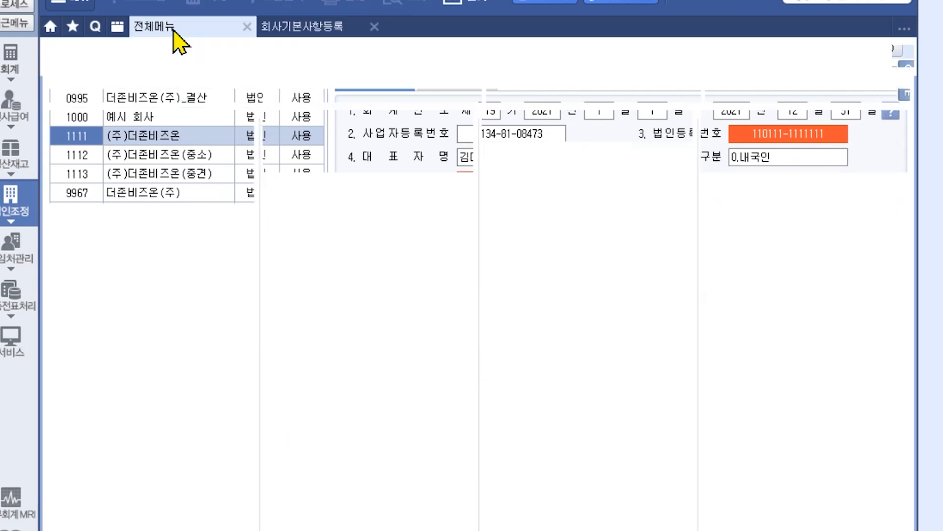
click(403, 61)
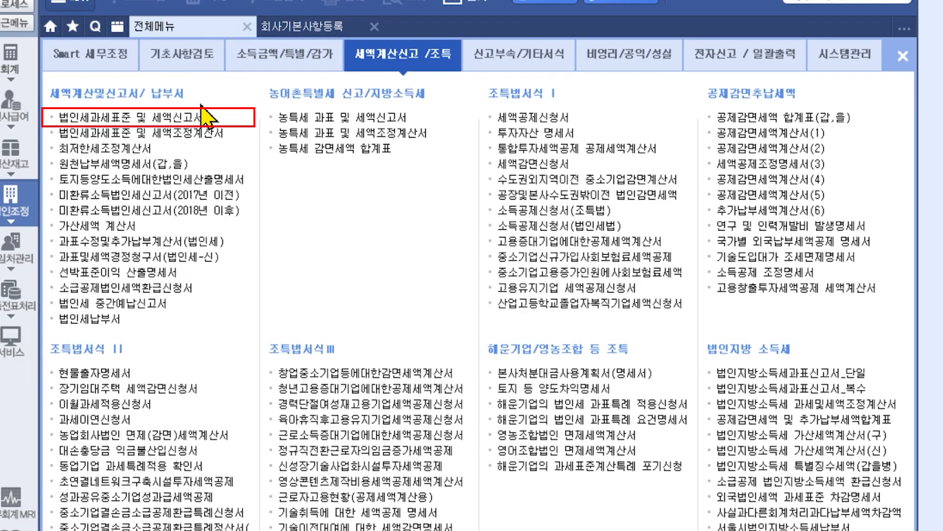
click(182, 119)
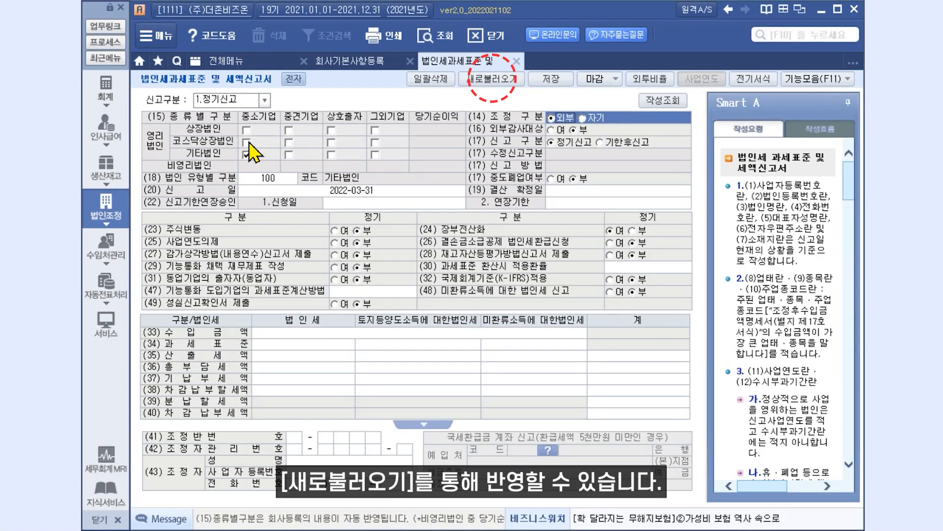
In the 추가사항 of 회사기본사항등록, set 법인구분 to 1.내국 and 중소기업여부 to 0.중소기업.
click(340, 61)
click(479, 111)
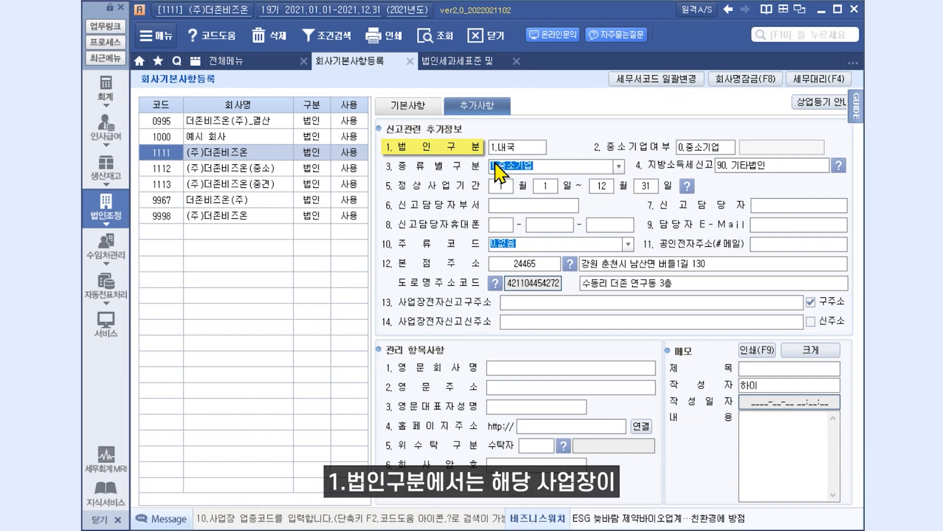
click(511, 147)
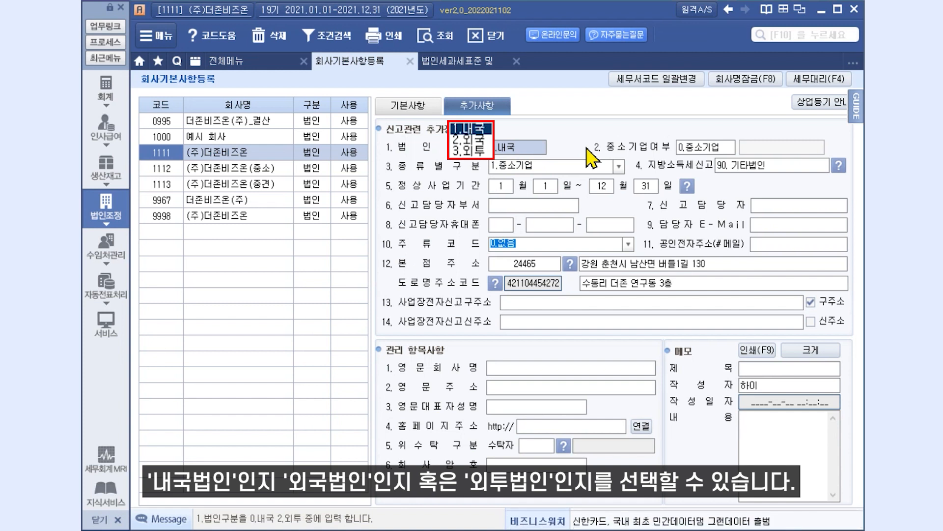
click(484, 131)
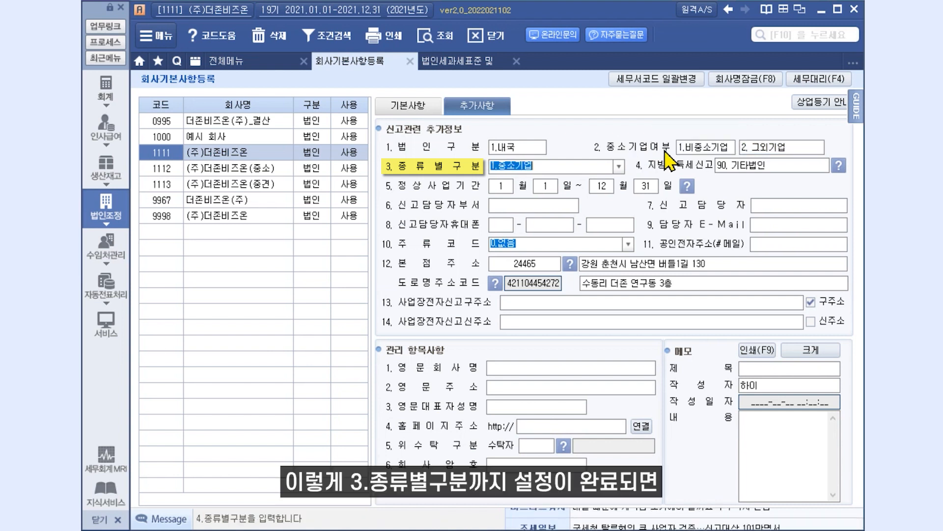
click(658, 141)
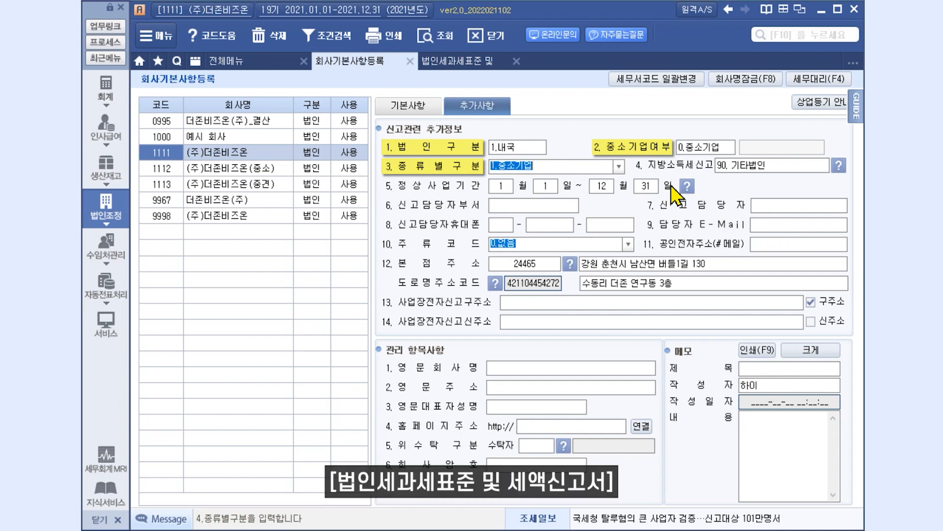
Check 종류별구분 in the 법인세과세표준 및 세액신고서, and reselect 0.중소기업 for 중소기업여부 in 회사기본사항등록.
click(477, 62)
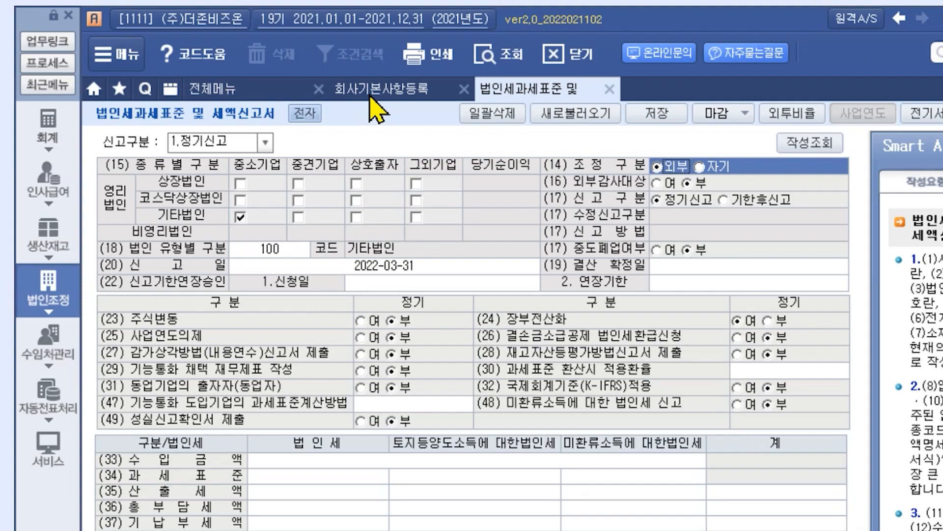
click(370, 94)
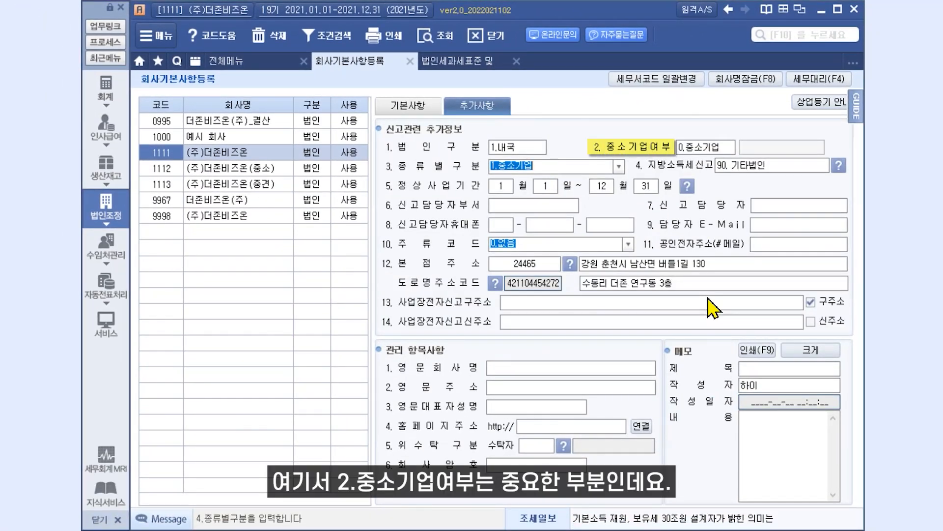
click(699, 147)
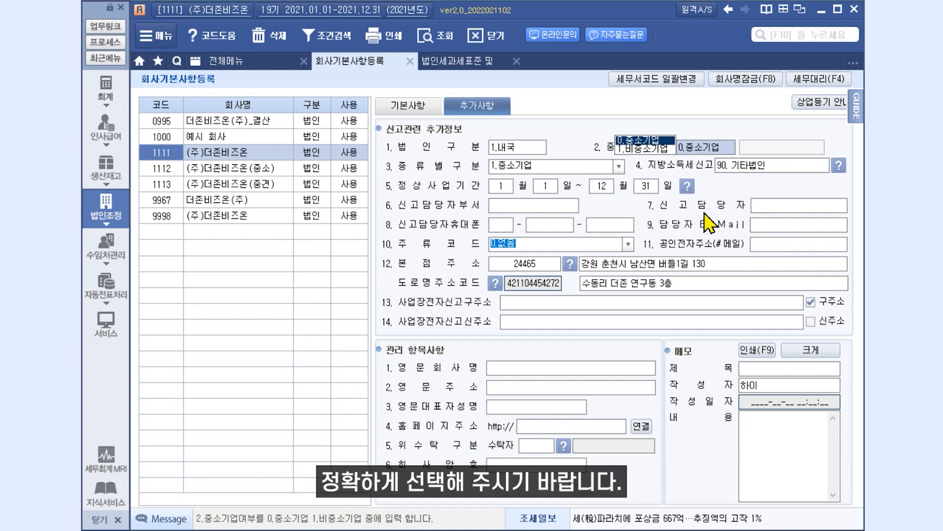
click(659, 139)
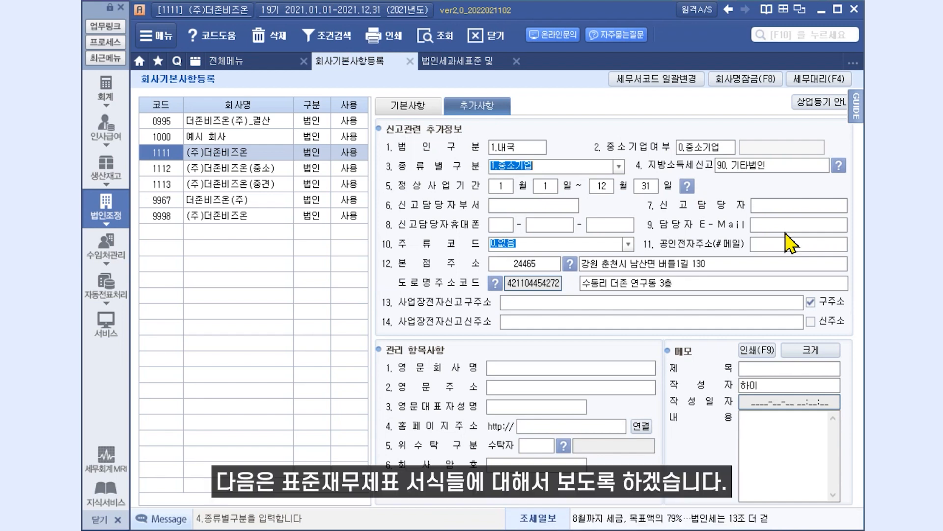
Open the 표준대차대조표 form from the 표준재무제표 section of 기초사항검토.
click(268, 63)
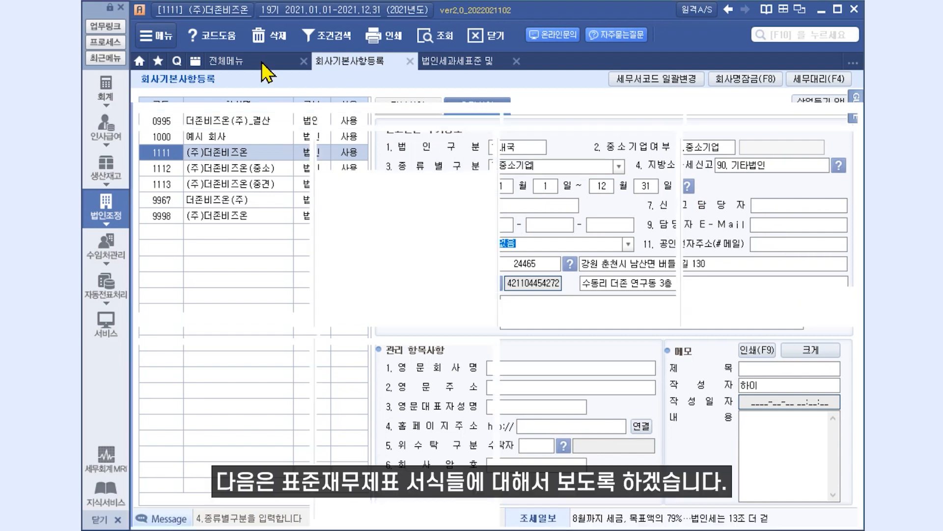
click(269, 92)
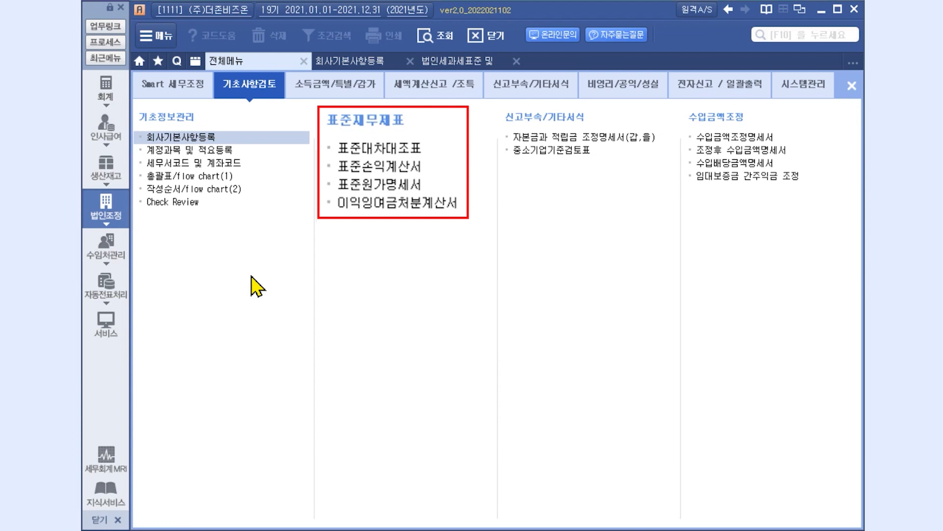
click(388, 148)
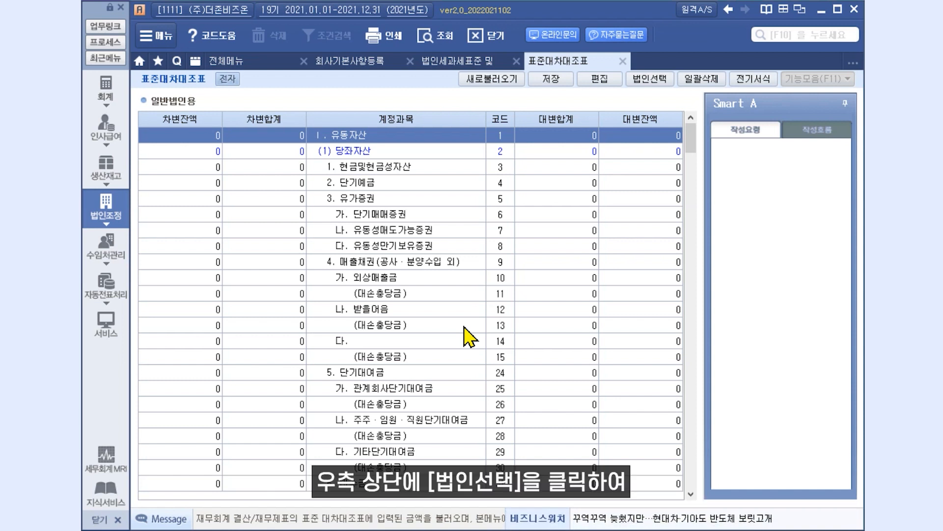
Open the 표준대차대조표 type selection and view the reference list of 금융재무제표 대상 업종코드.
click(651, 80)
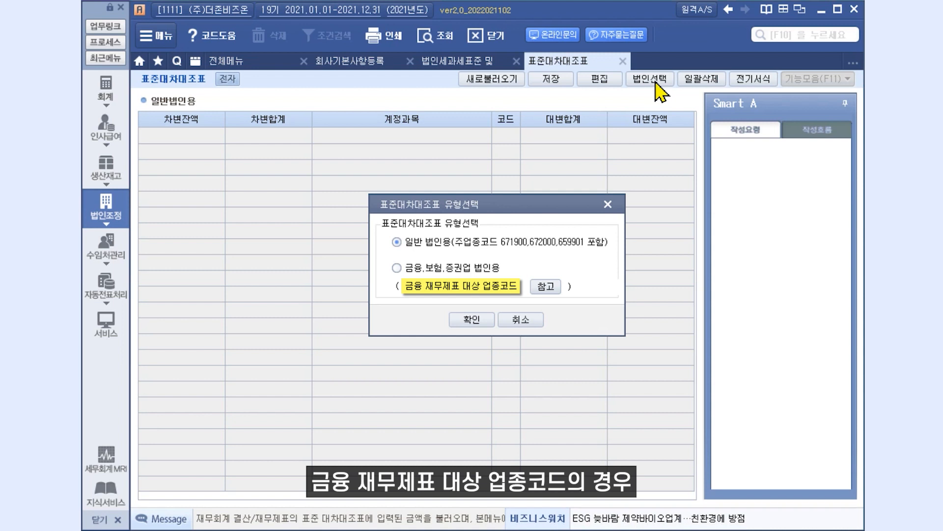
click(555, 285)
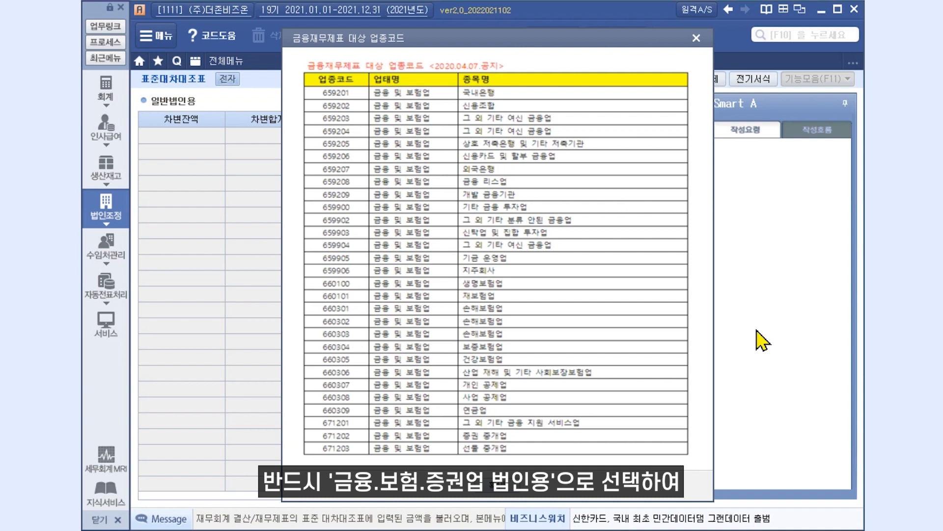
click(505, 484)
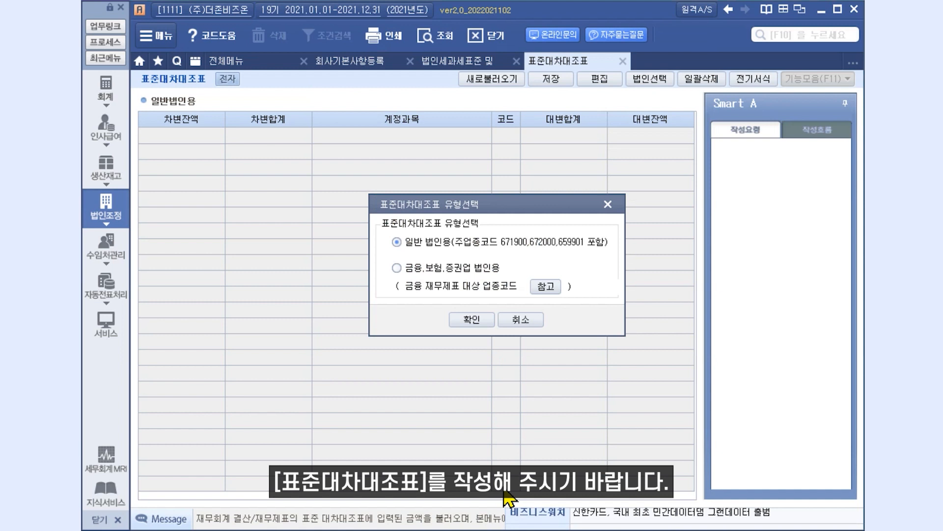
Confirm 일반 법인용 as the 표준대차대조표 type and reload its data from the accounting 대차대조표.
click(472, 321)
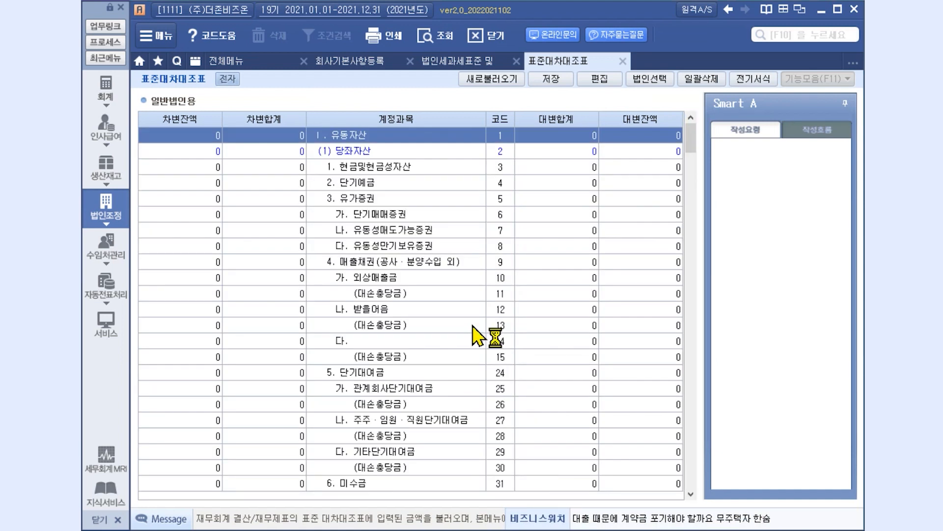
click(506, 81)
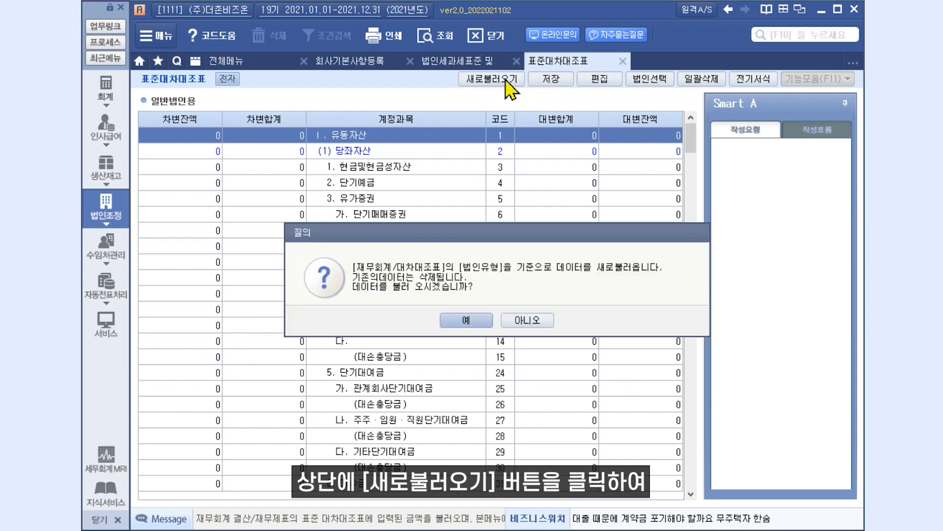
click(463, 324)
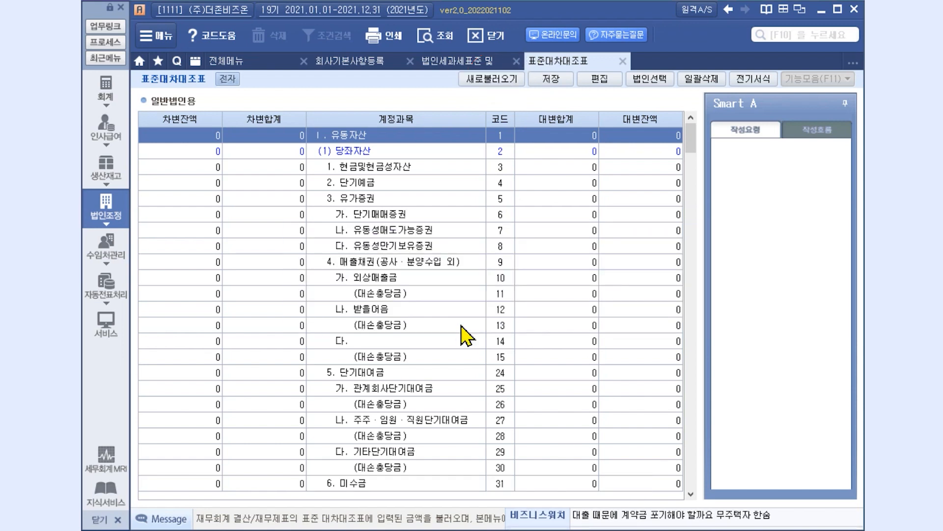
Open the accounting module's 재무상태표(대차대조표), query its 표준(법인)용 data and select the 현금및현금성자산 row.
click(105, 88)
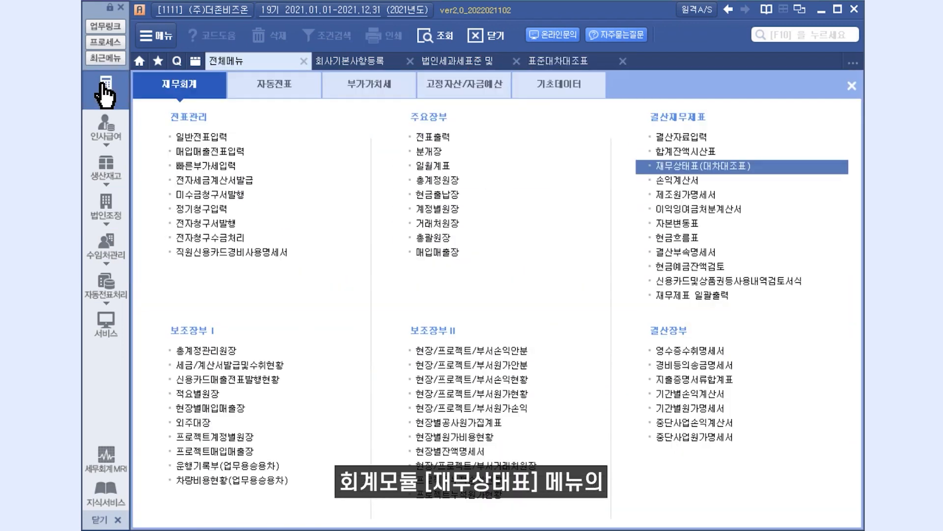
click(653, 166)
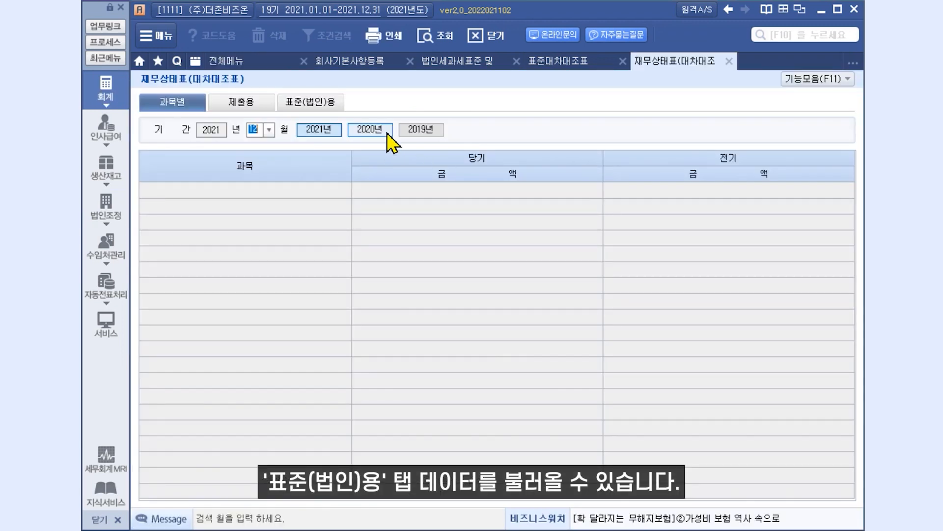
click(322, 106)
click(442, 38)
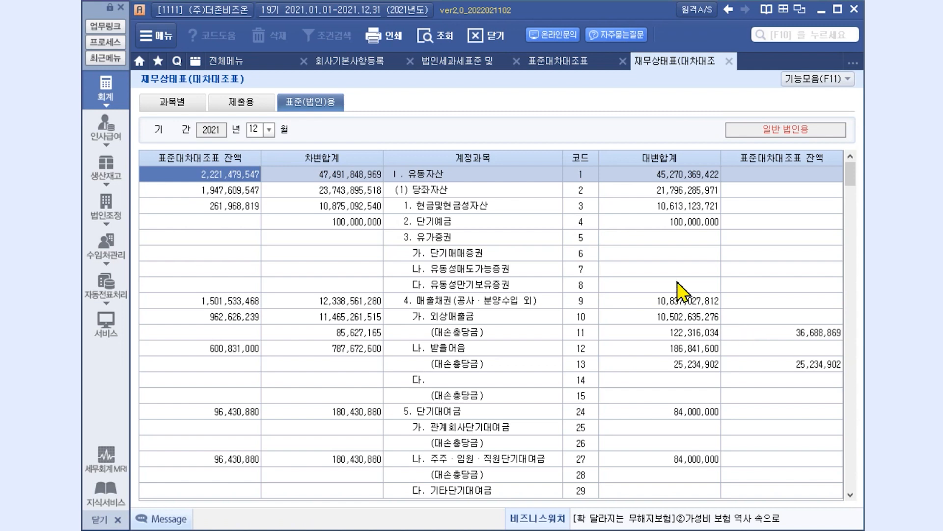
click(533, 208)
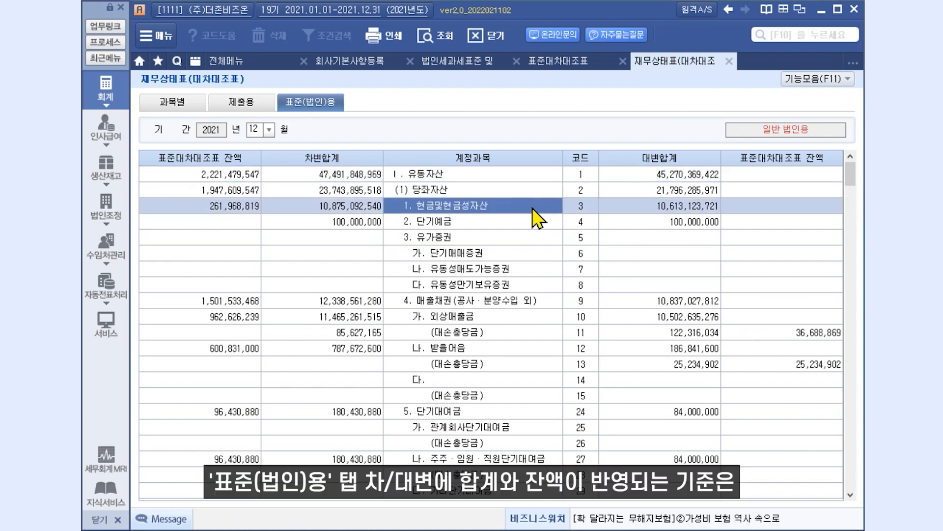
Open 계정과목및적요등록 from 기초데이터 and examine the 표준코드 assigned to accounts 101 to 104.
click(251, 64)
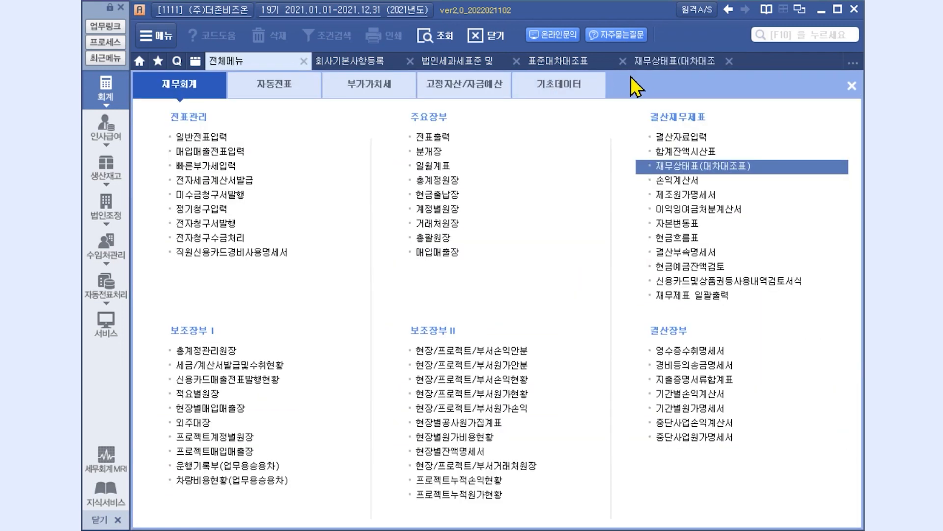
click(586, 88)
click(246, 252)
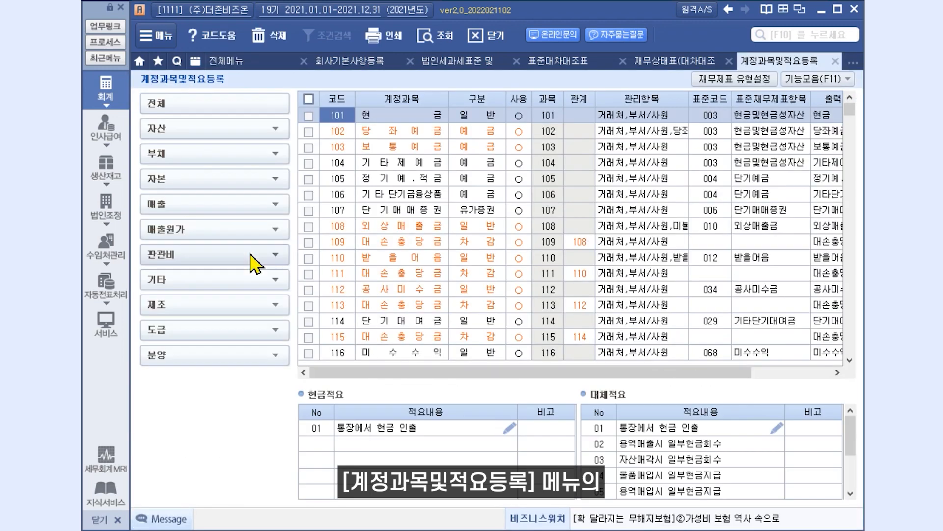
click(718, 118)
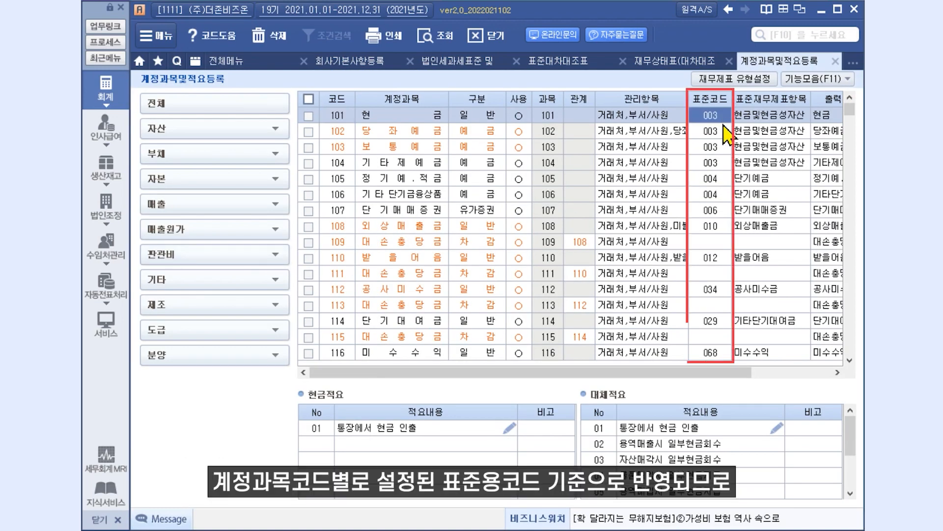
click(723, 136)
click(721, 151)
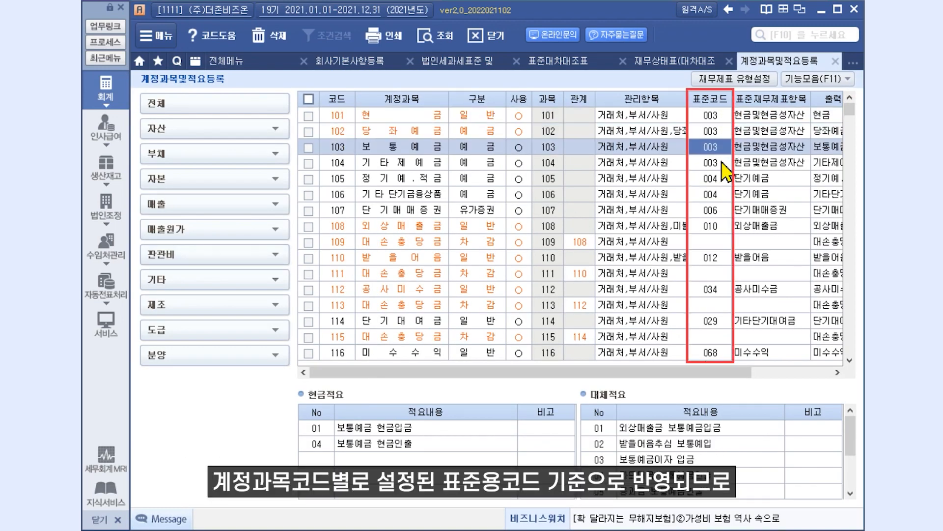
click(722, 166)
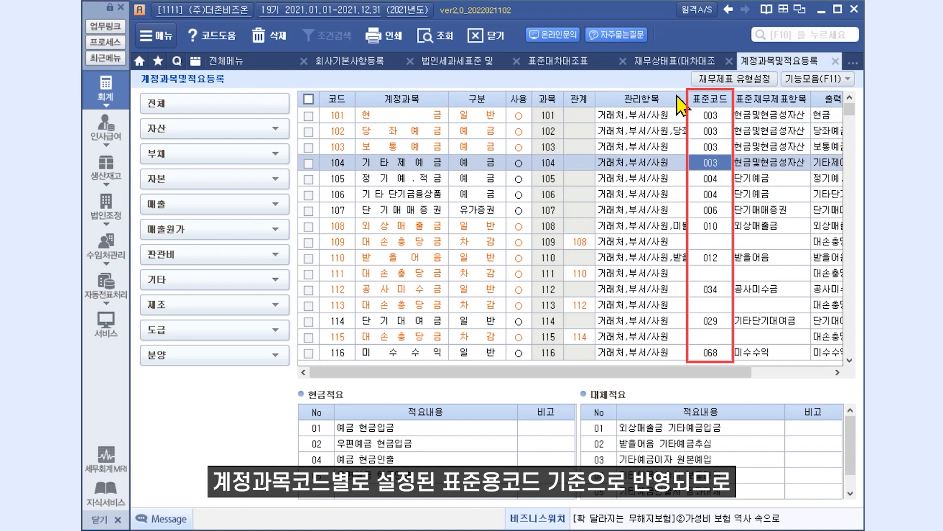
Display account codes in the 재무상태표's 과목별 view and compare the 현금 and 보통예금 accounts with the 표준코드 column in 계정과목및적요등록.
click(676, 61)
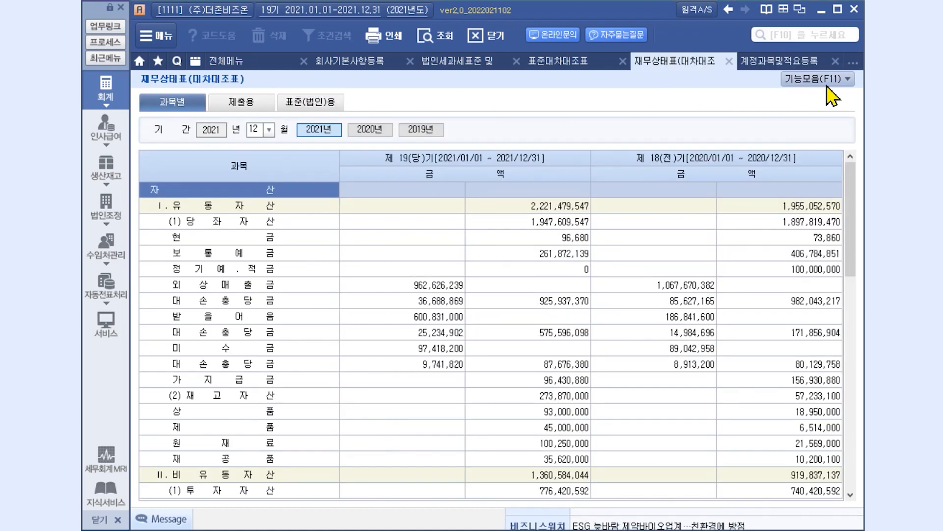
click(818, 79)
click(756, 320)
click(587, 237)
click(585, 251)
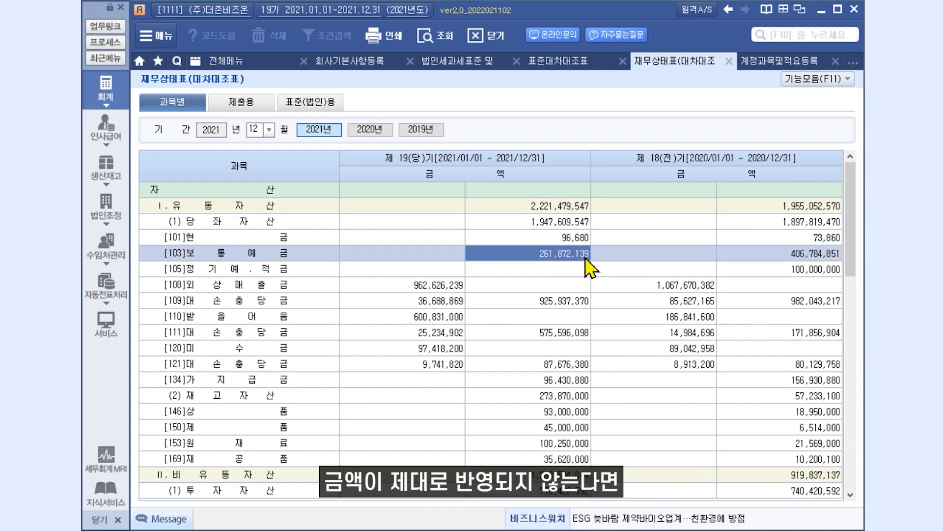
click(773, 62)
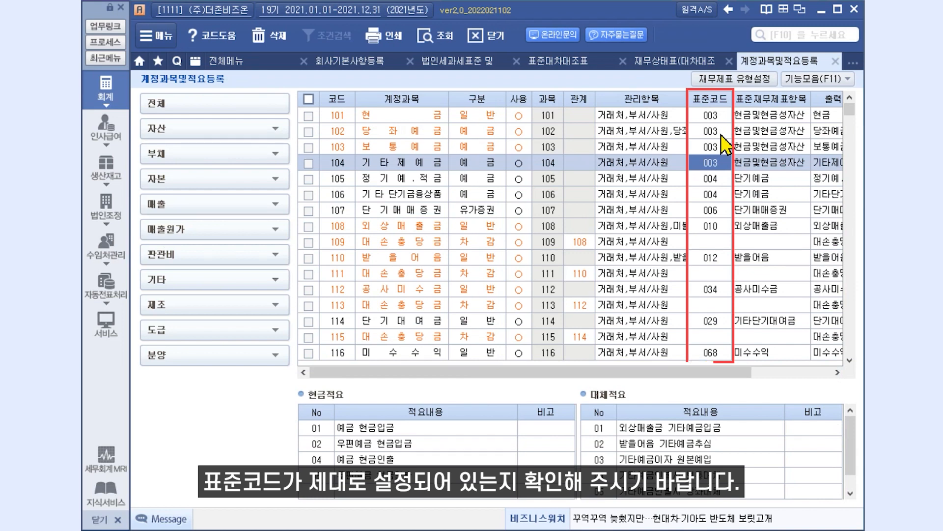
Switch 표준대차대조표 to editing, open the 대변합계 cell of 단기매매증권 for direct entry, and turn editing off again.
click(558, 61)
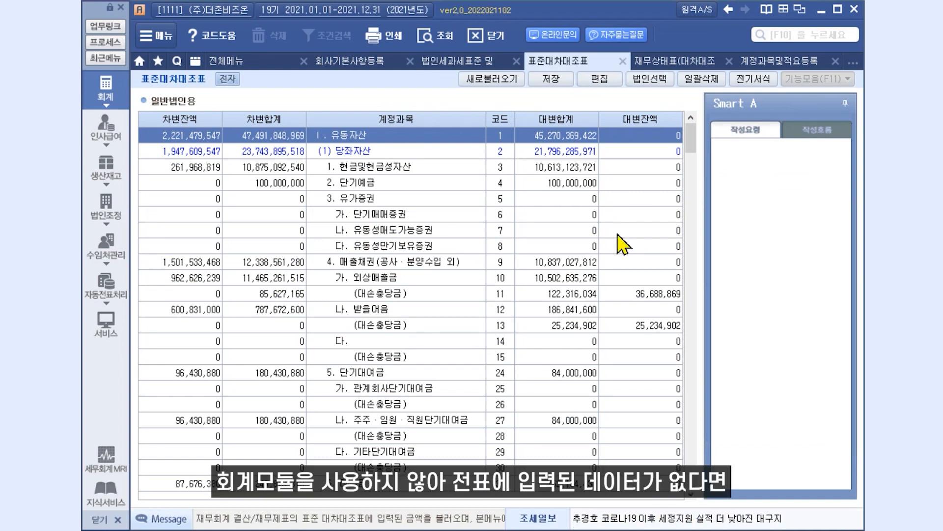
click(608, 80)
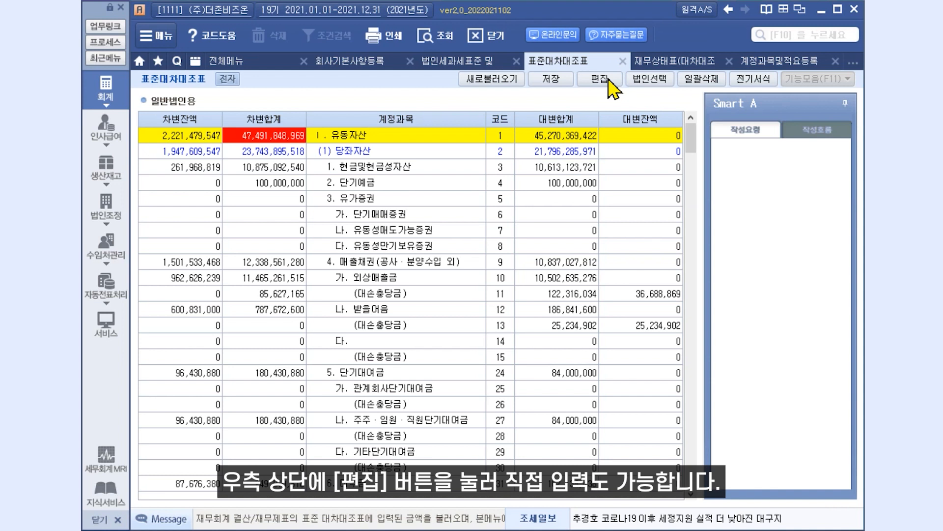
click(569, 215)
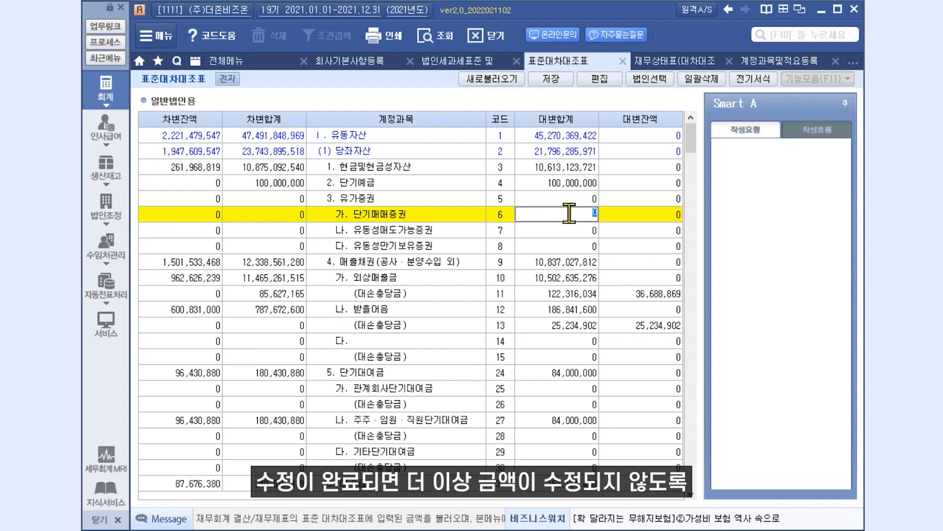
click(604, 81)
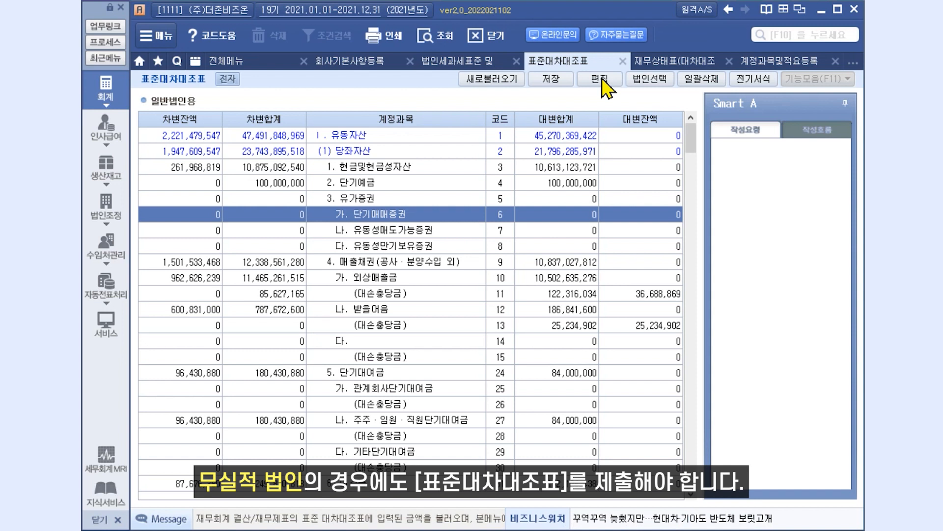
In the empty 표준대차대조표, enter 1 as both 대변합계 and 차변합계 of 현금및현금성자산 and save the form.
click(603, 80)
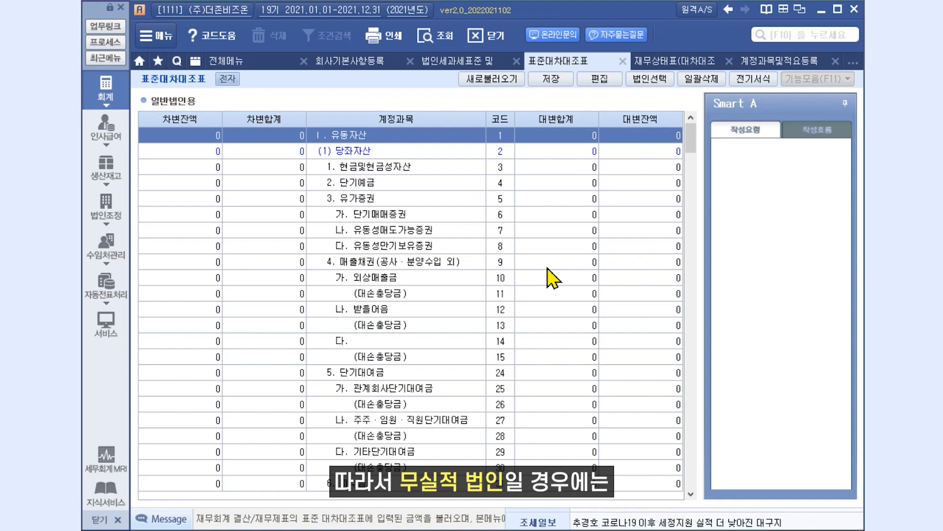
click(599, 79)
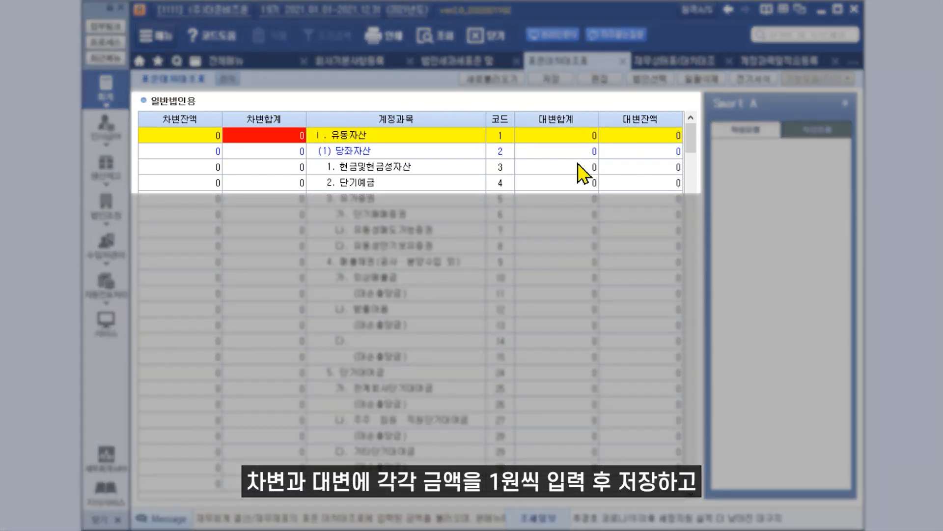
click(577, 167)
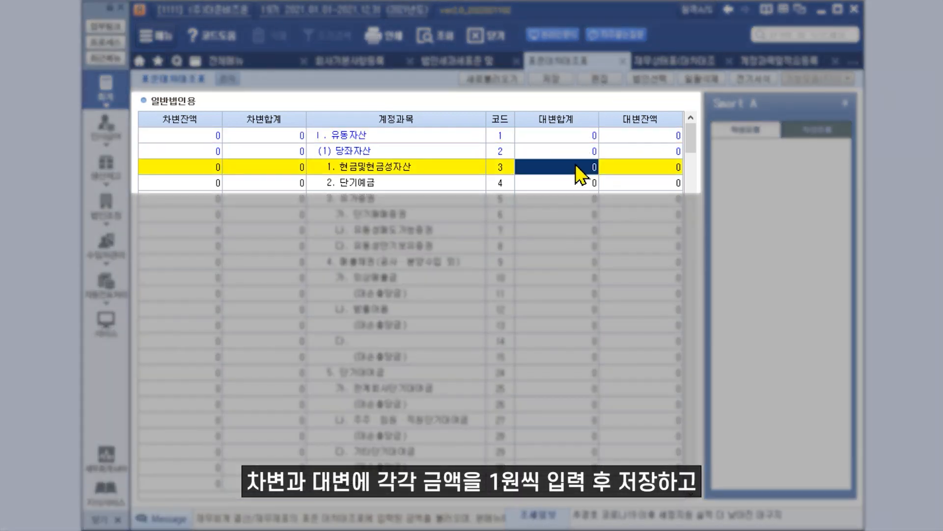
text(1)
key(Return)
click(292, 170)
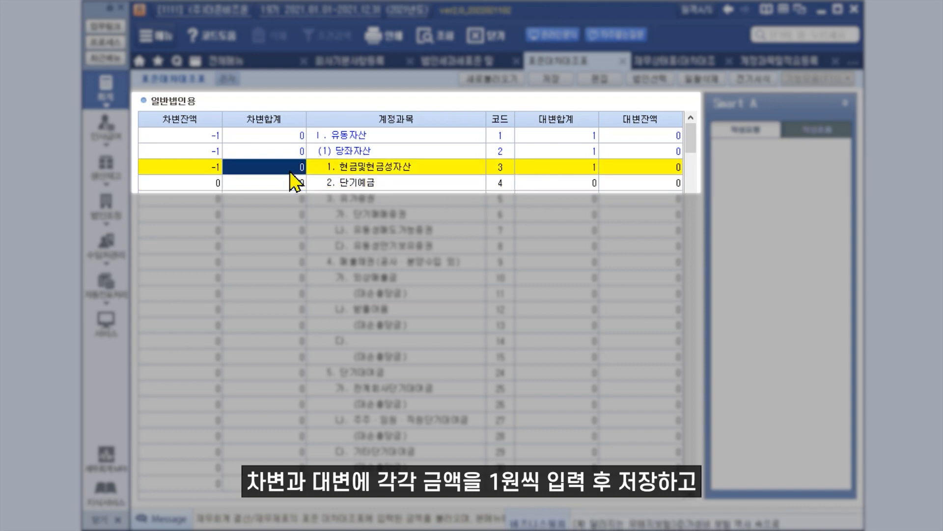
text(1)
key(Return)
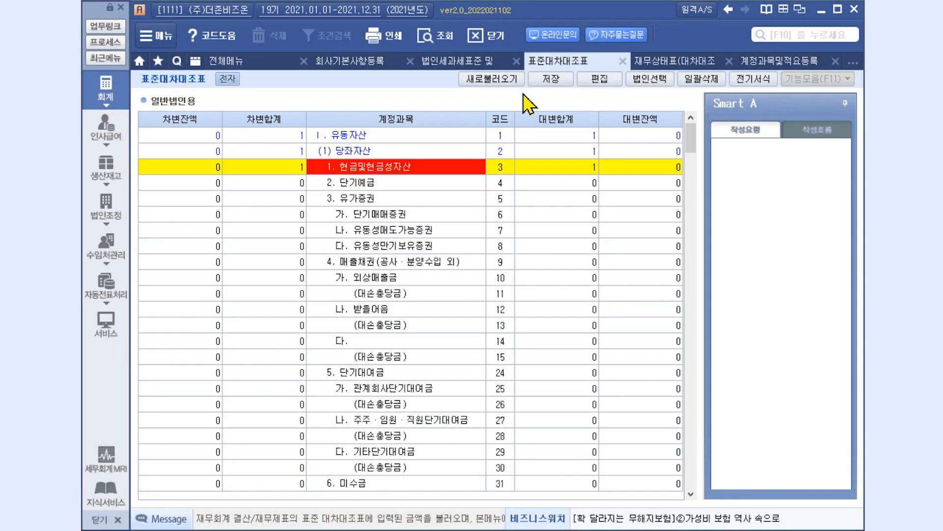
click(543, 83)
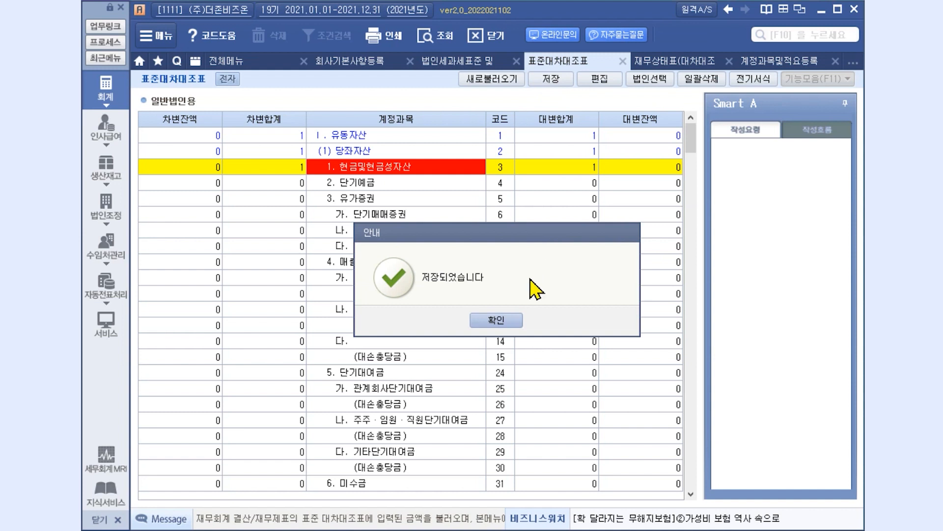
click(510, 321)
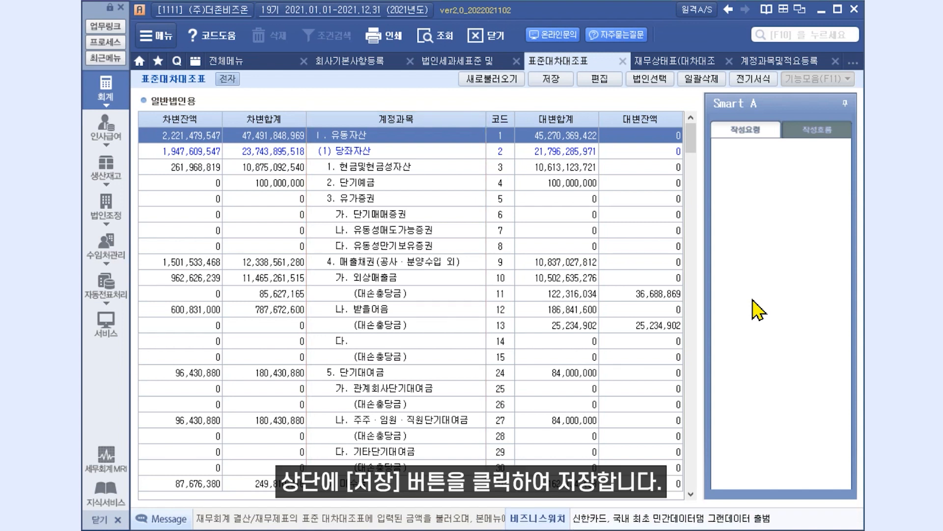
Save the 표준대차대조표 filled with accounting data and open the 표준손익계산서 of the 법인조정 module.
click(560, 79)
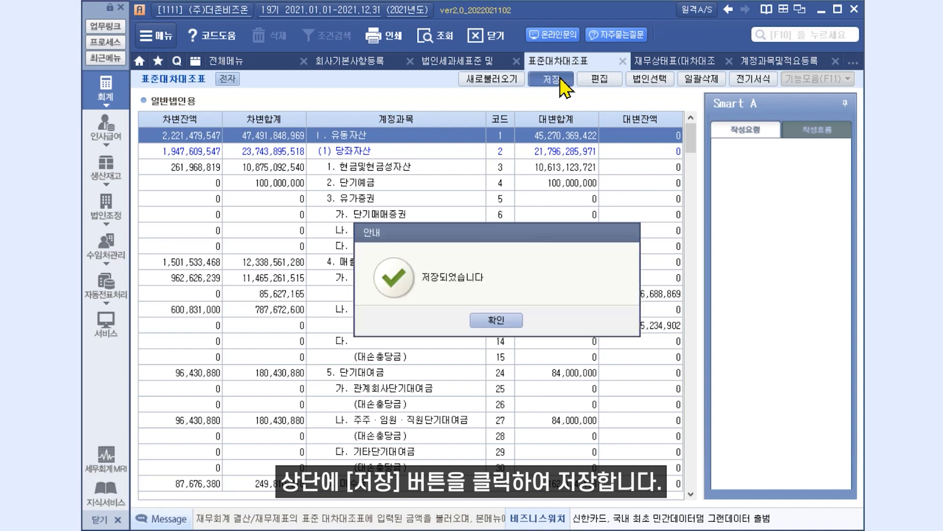
click(498, 320)
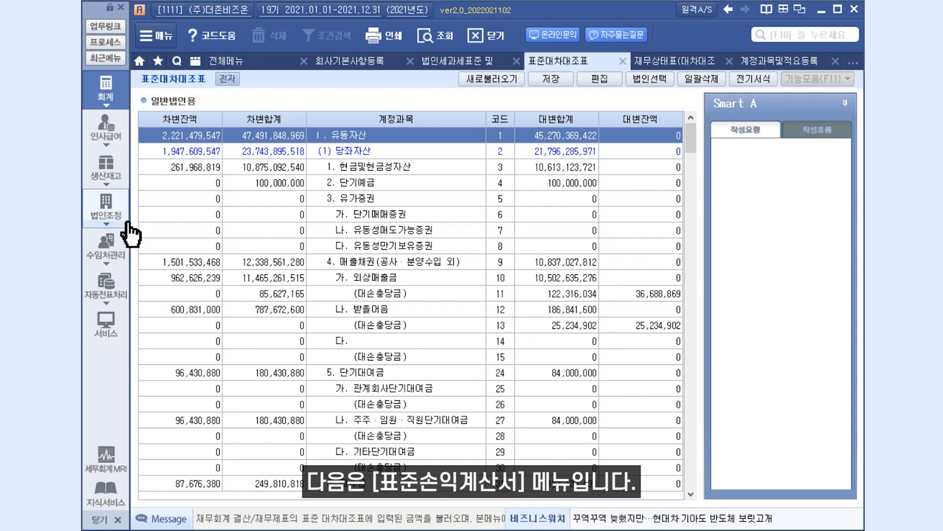
click(107, 219)
click(329, 142)
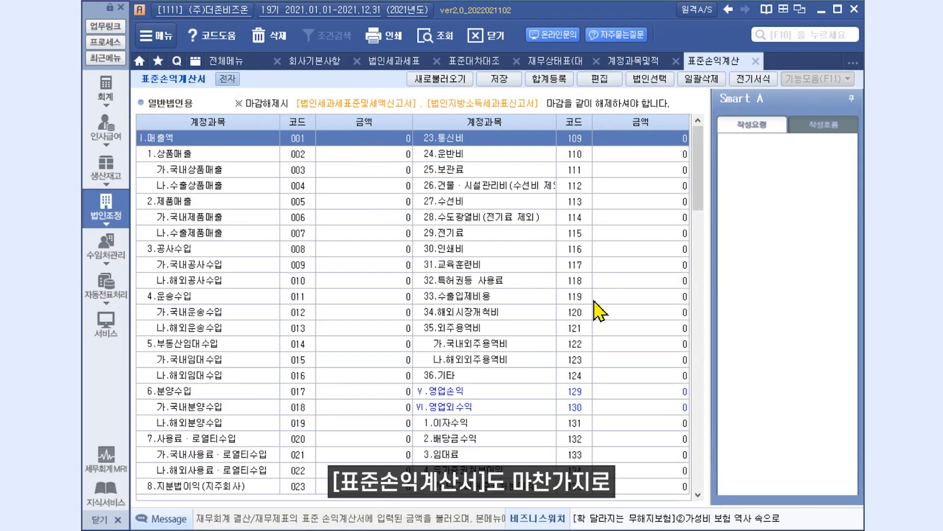
Confirm 일반 법인용 as the 표준손익계산서 type and reload its data from the accounting 손익계산서.
click(635, 81)
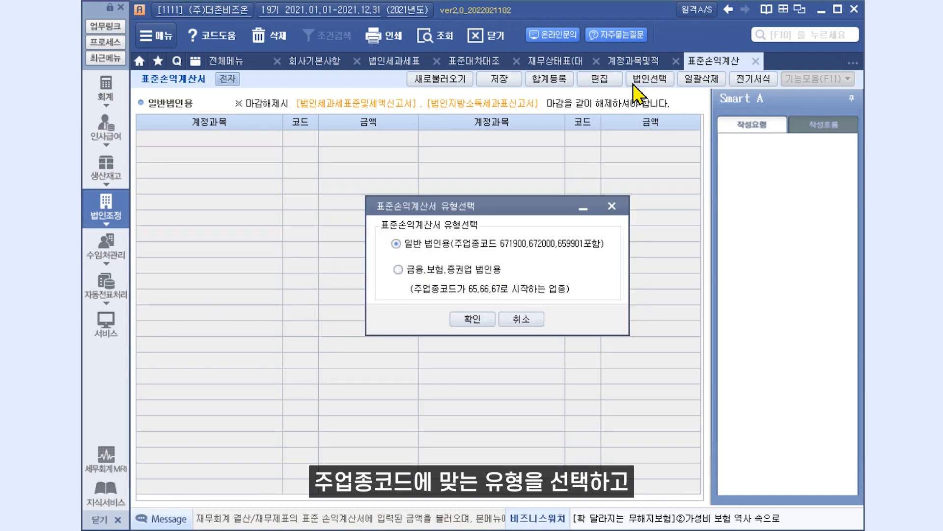
click(472, 319)
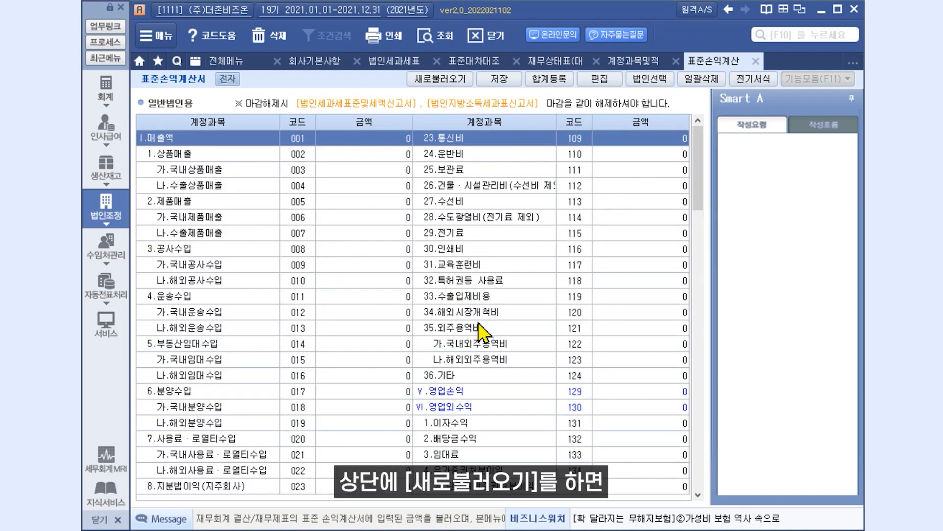
click(438, 80)
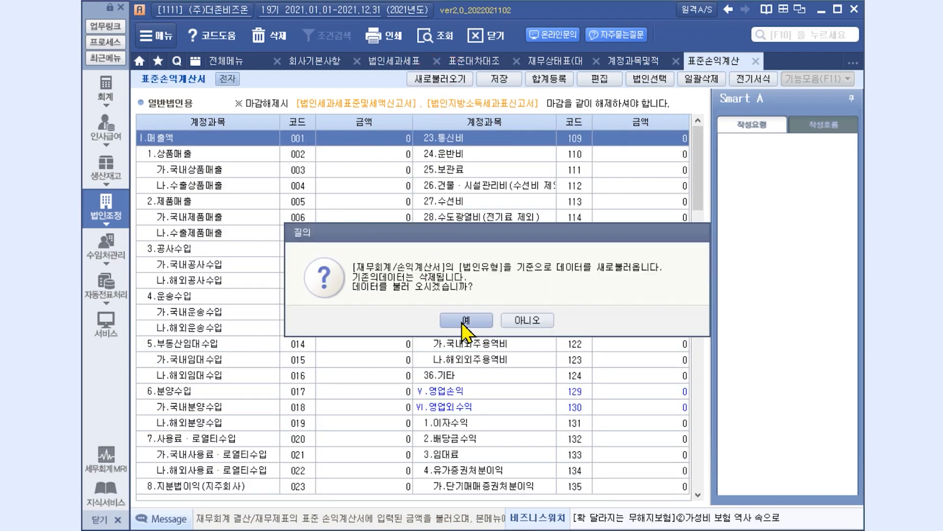
click(465, 374)
Open the accounting module's 손익계산서 and view its 표준(법인)용 data.
click(113, 97)
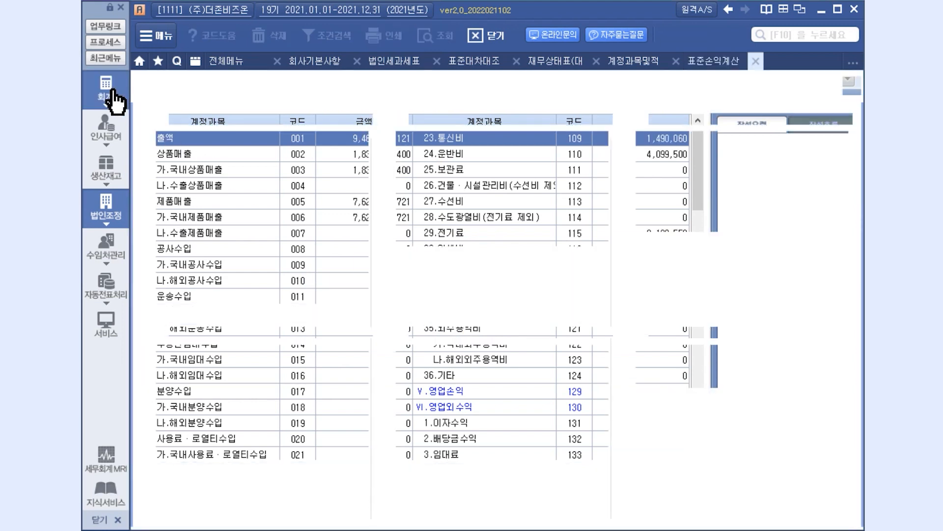
click(169, 84)
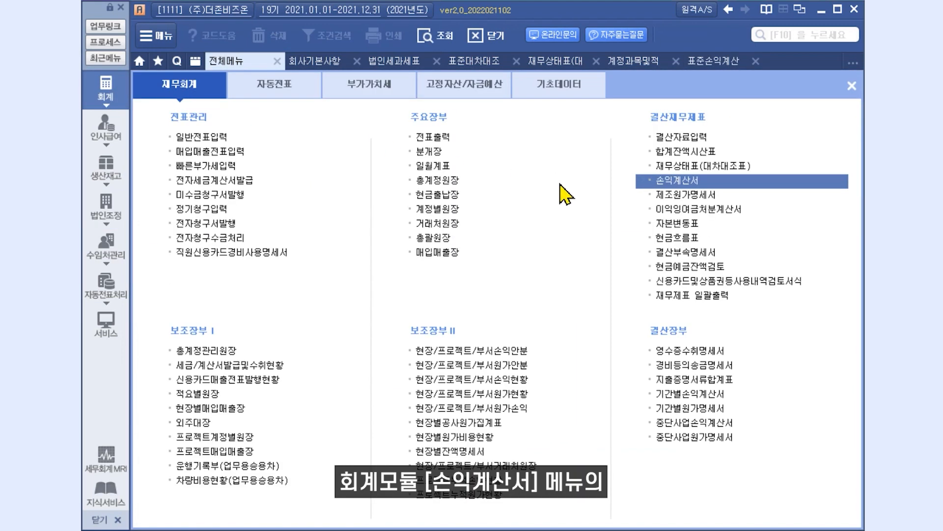
click(677, 183)
click(296, 137)
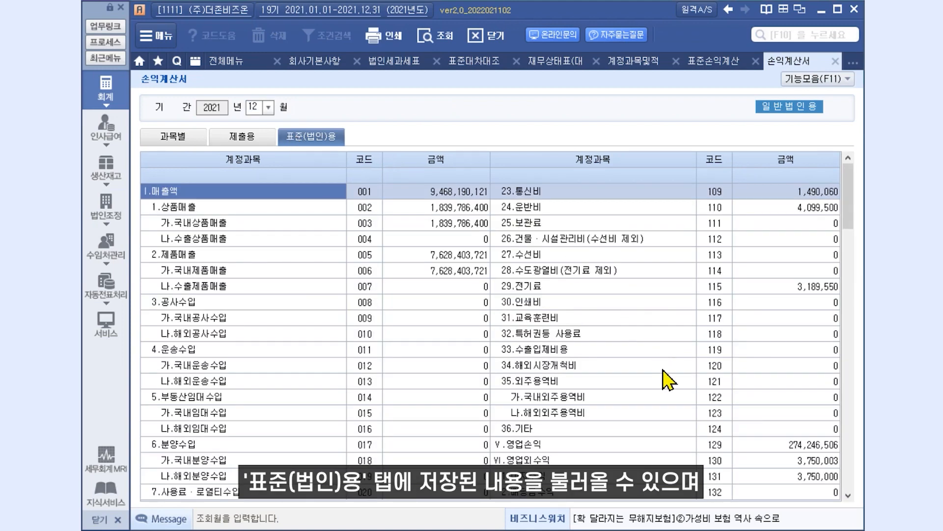
Switch 표준손익계산서 to editing, open the 보관료 amount for direct entry, and turn editing off again.
click(714, 66)
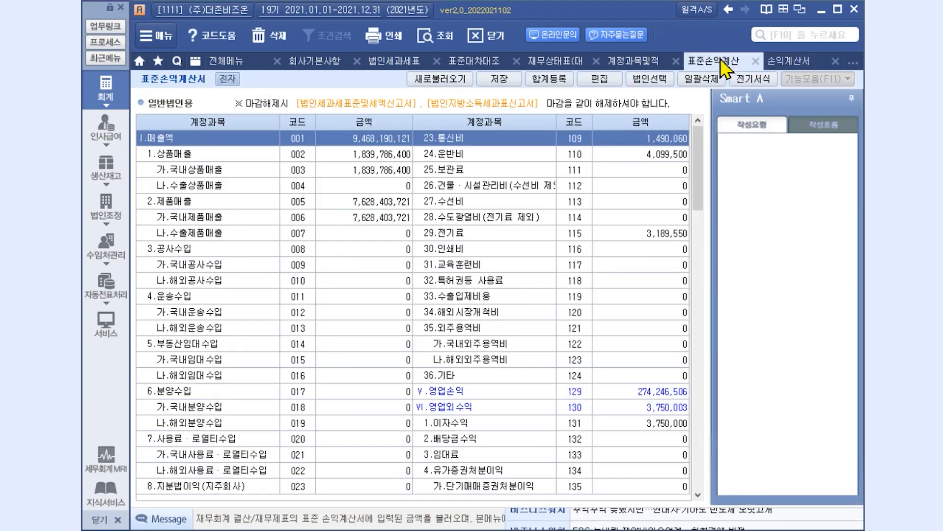
click(606, 84)
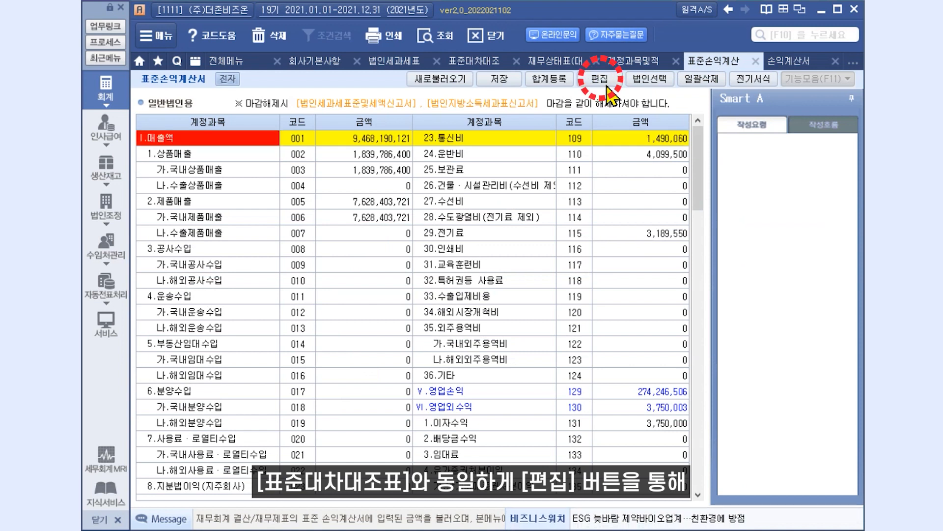
click(610, 169)
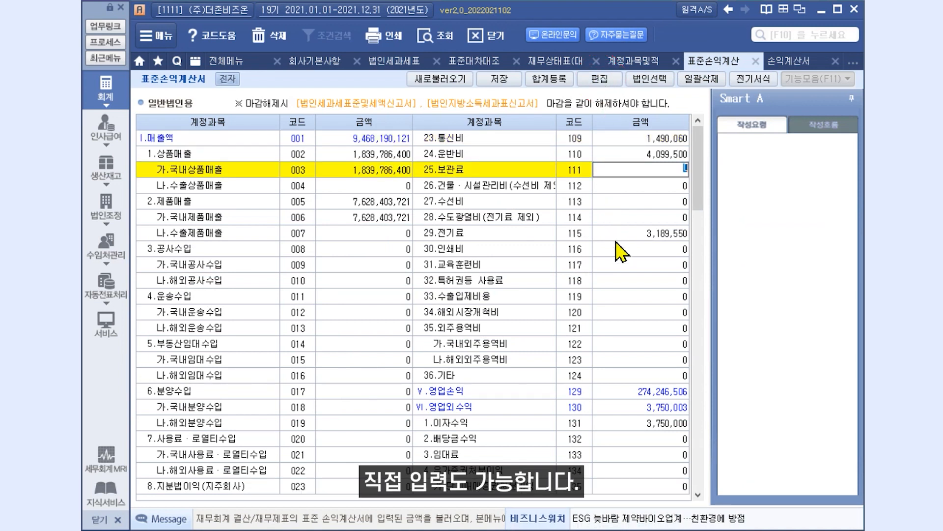
click(600, 79)
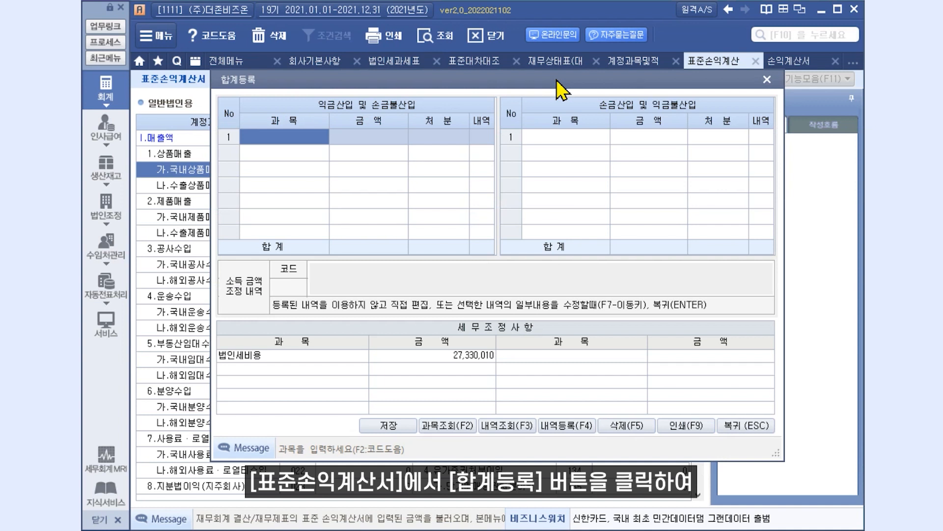
In 합계등록, register 법인세비용 of 27,330,010 under 익금산입 및 손금불산입 with 기타사외유출 as its 처분, save and close.
click(278, 138)
text(법인세비용)
key(Return)
text(2)
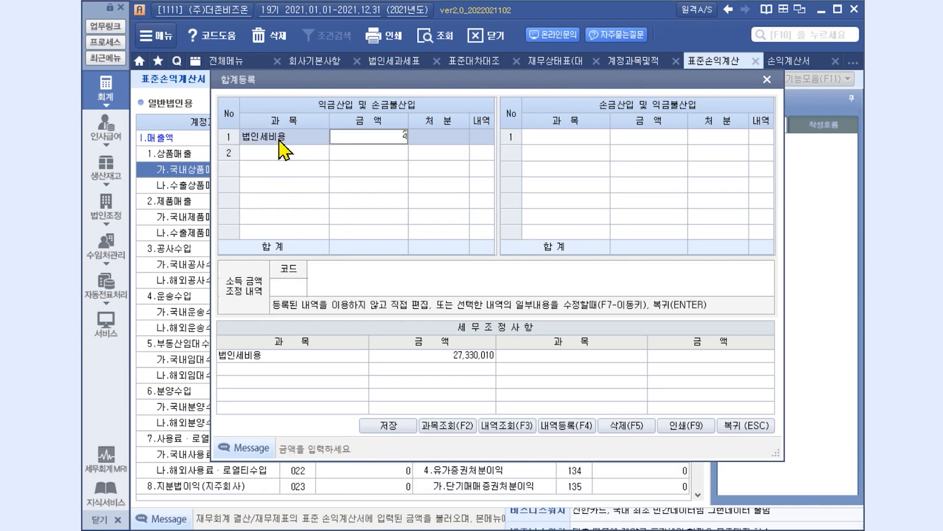
text(7,330,010)
key(Return)
key(Return)
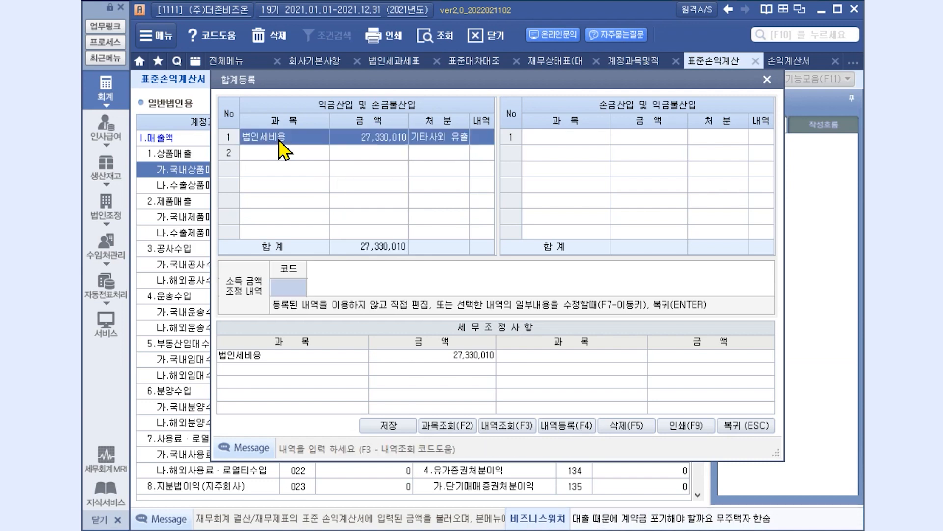
click(388, 425)
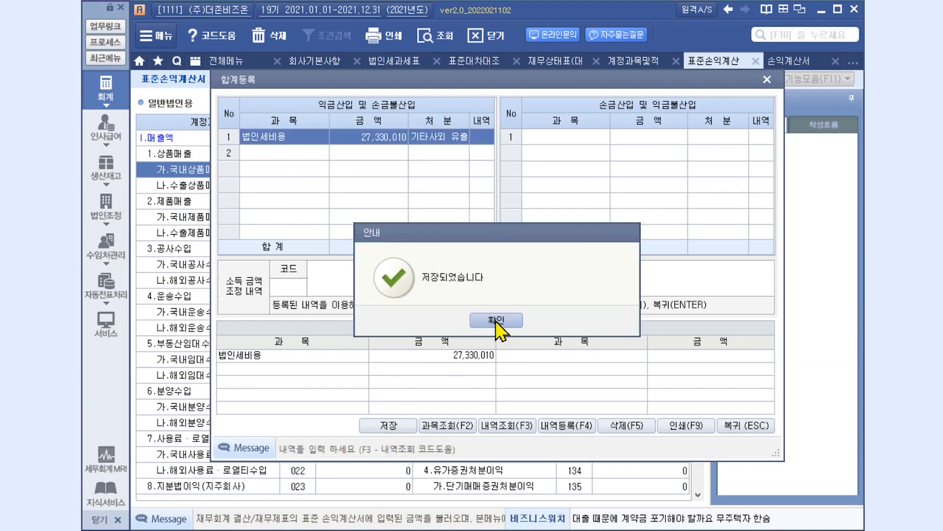
click(470, 379)
click(745, 425)
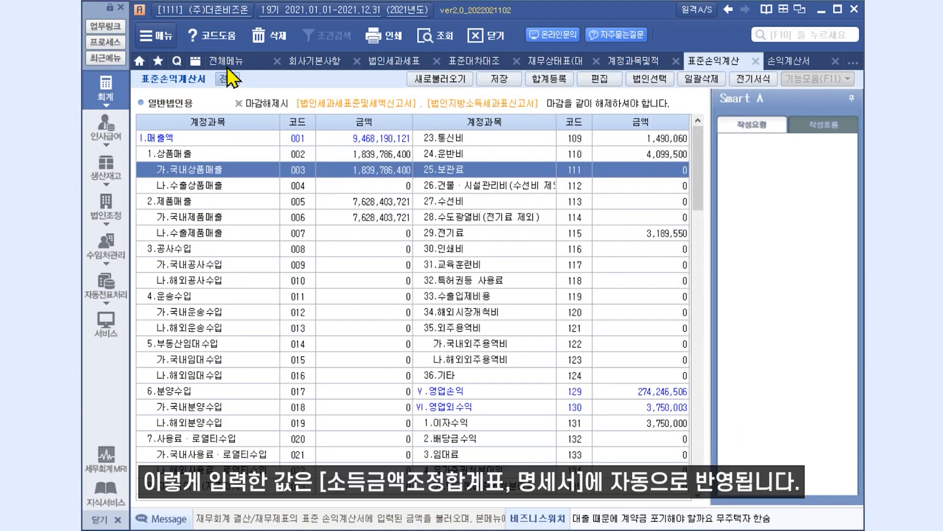
Open 소득금액조정합계표, 명세서 in the 법인조정 module and check the 법인세비용 entry under 익금산입 및 손금불산입.
click(112, 209)
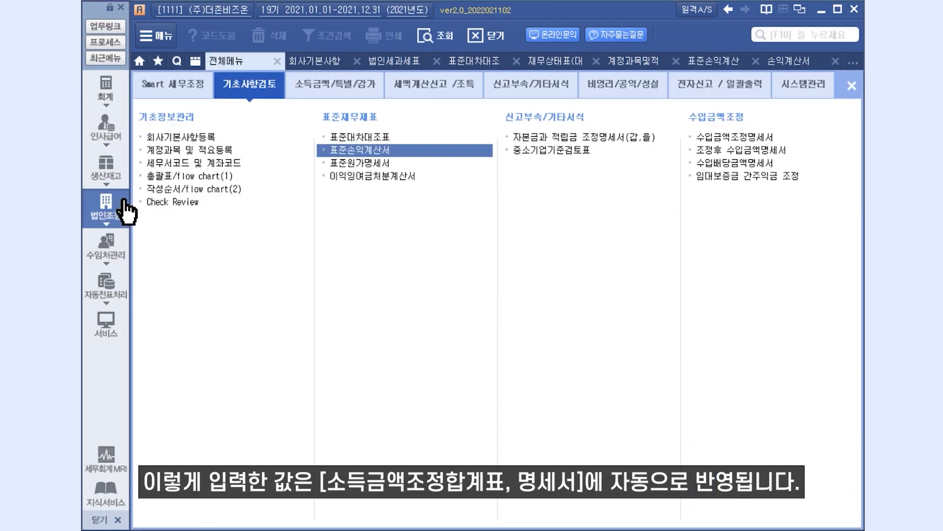
click(295, 93)
click(237, 137)
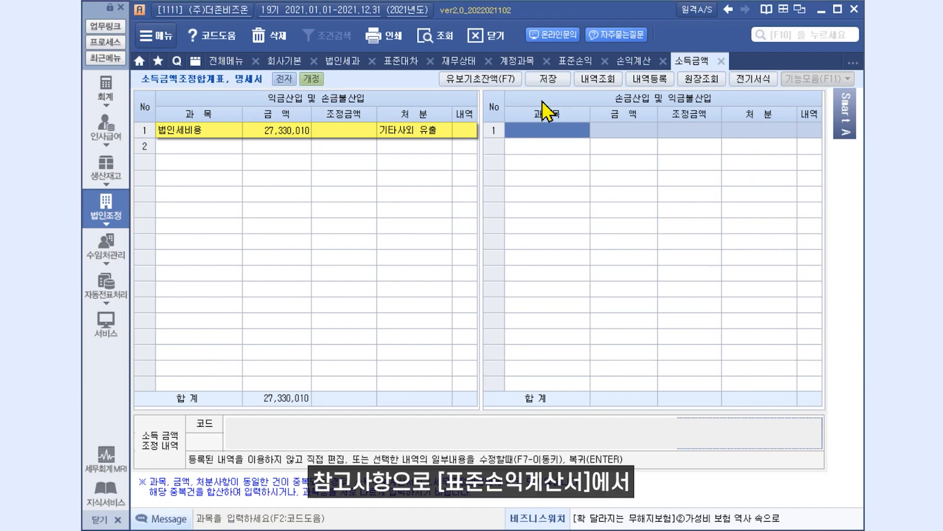
Return to 표준손익계산서 and save it.
click(572, 62)
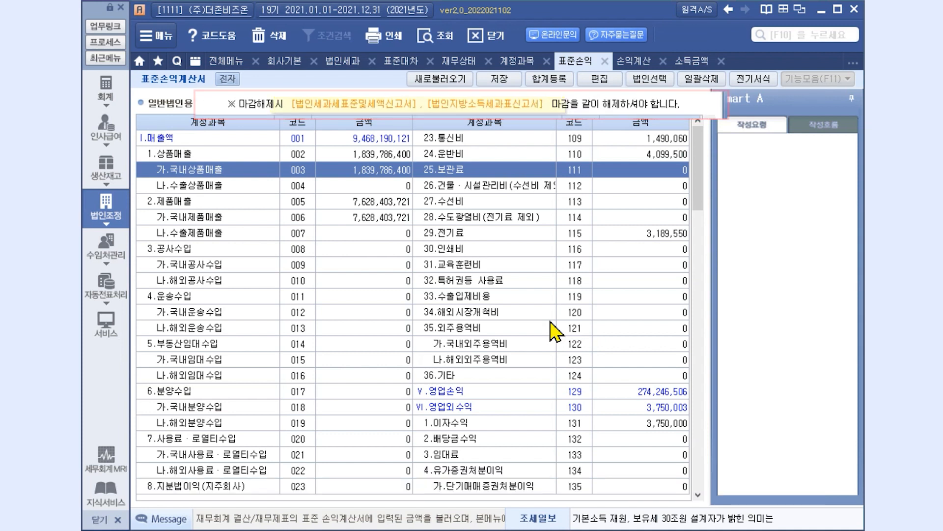
click(511, 80)
click(494, 323)
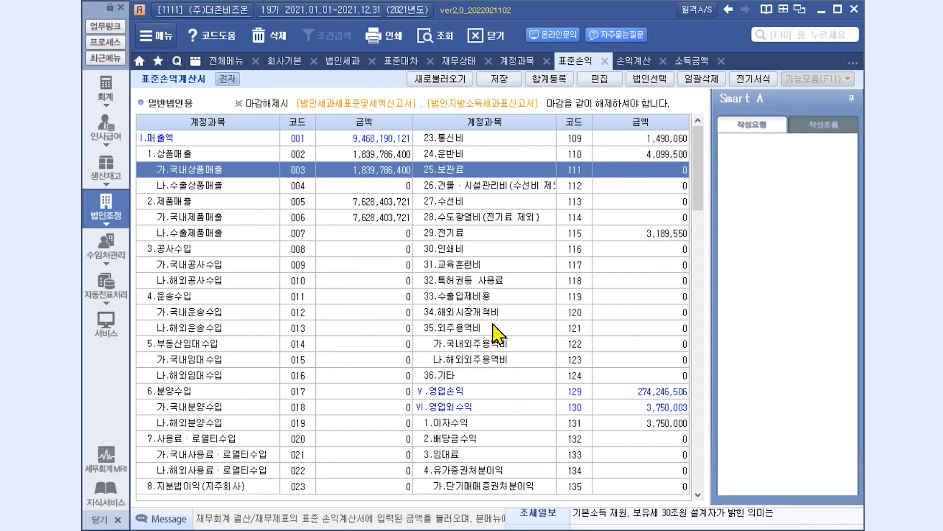
Open 표준원가명세서 under 기초사항검토 in the 법인조정 module.
click(233, 62)
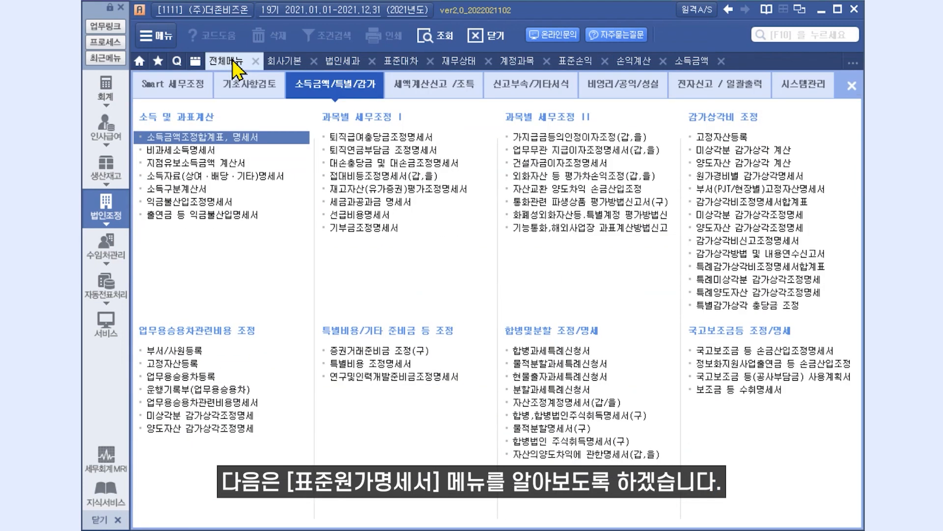
click(235, 87)
click(381, 167)
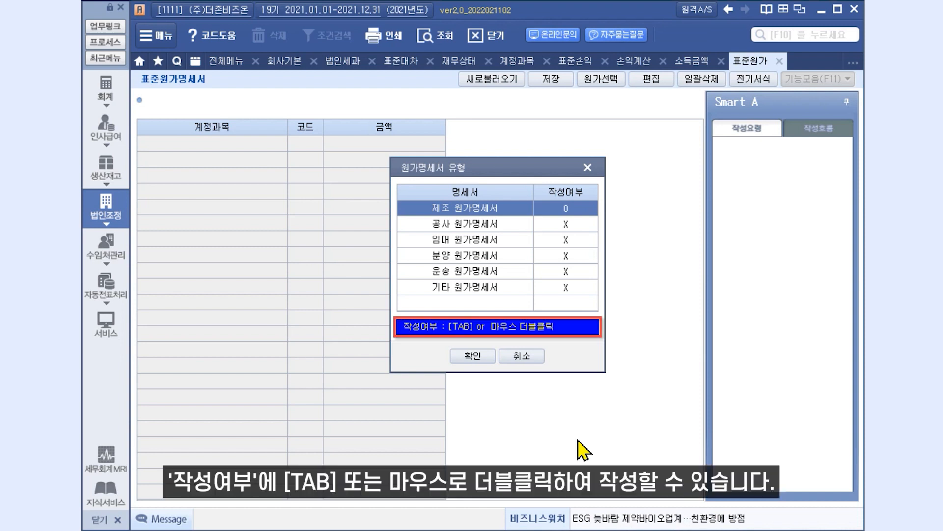
Mark 공사 원가명세서 as O under 작성여부, and set it back to X by confirming deletion of its data.
double_click(576, 226)
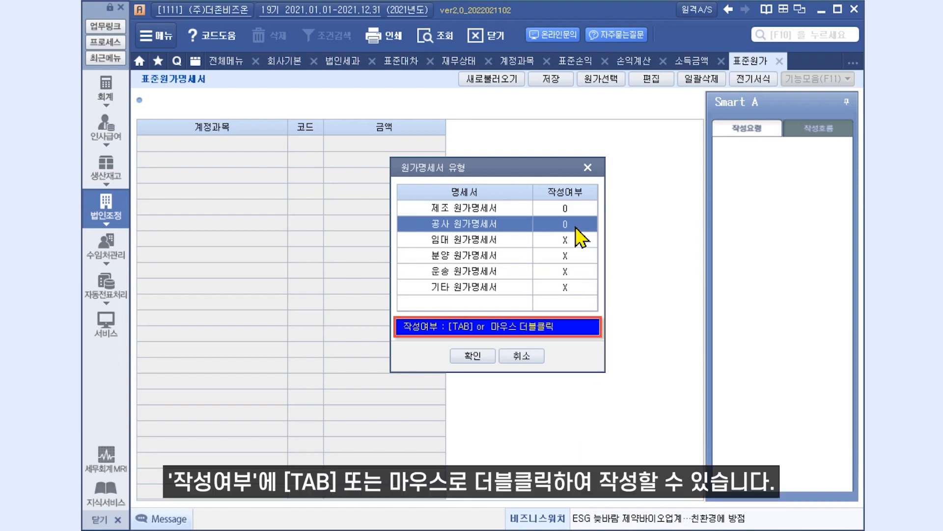
double_click(576, 227)
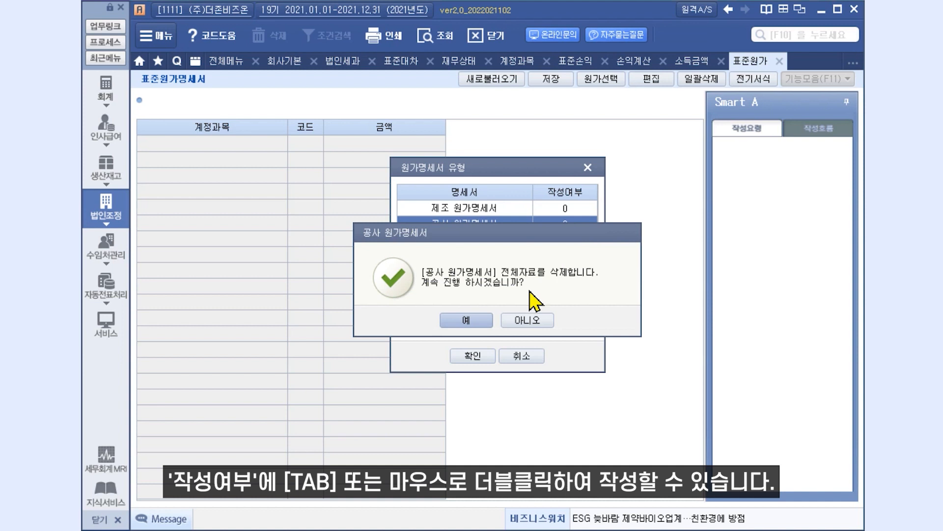
click(466, 320)
Confirm 제조 원가명세서 as the statement type and reload its data into 표준원가명세서.
click(575, 209)
click(487, 355)
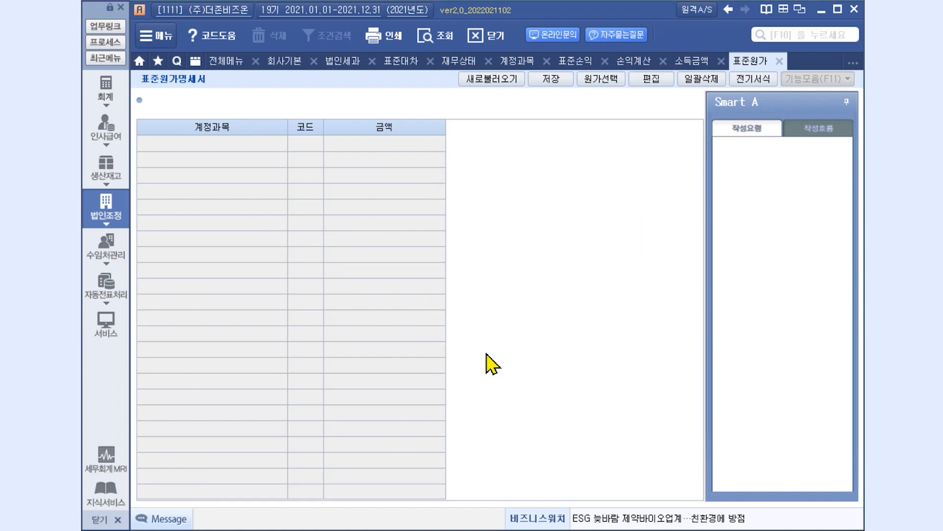
click(497, 93)
click(480, 319)
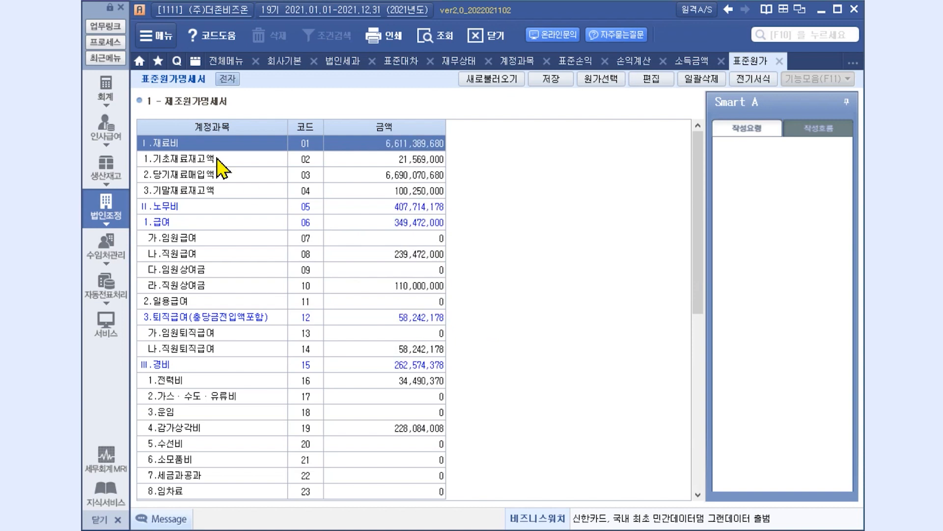
Open 제조원가명세서 in the 회계 module and review the 표준(법인)용 amounts.
click(115, 95)
click(673, 197)
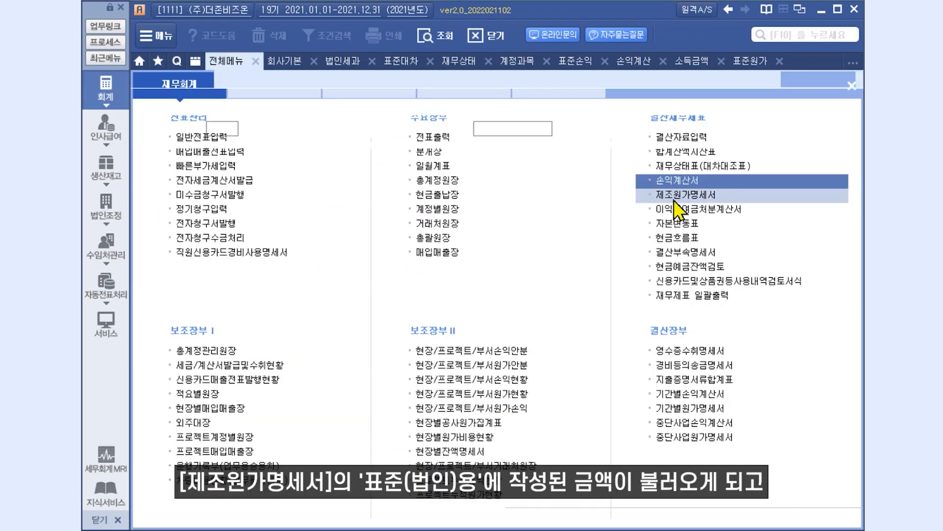
click(336, 104)
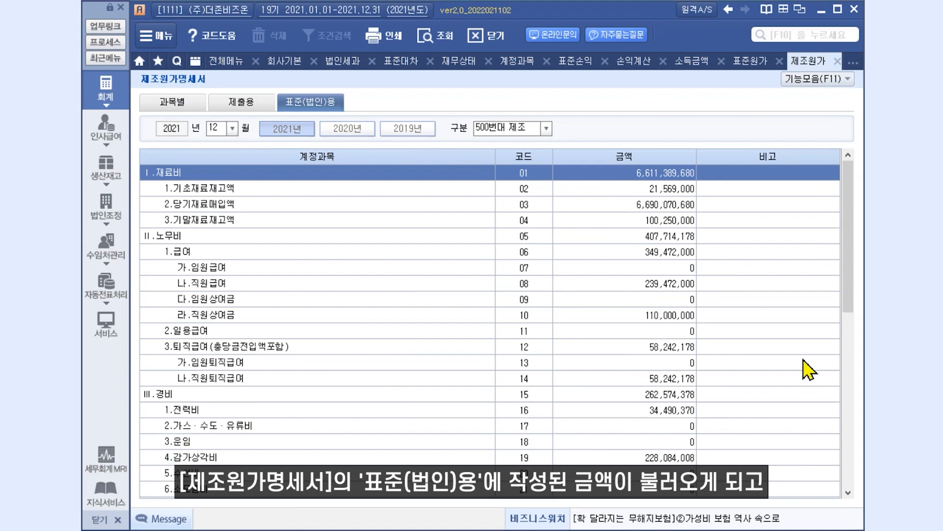
Return to 표준원가명세서, enable editing, open the 임원급여 amount for direct entry, and turn editing off again.
click(751, 60)
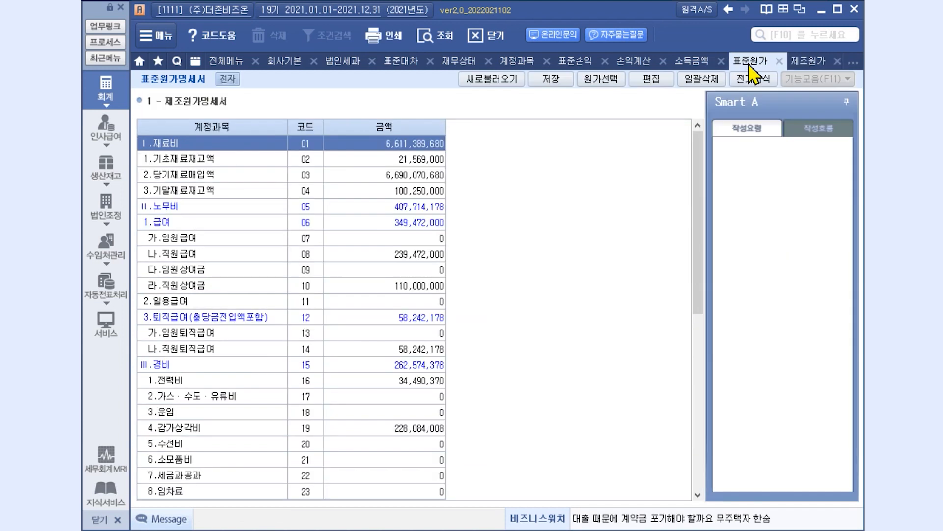
click(653, 80)
click(376, 239)
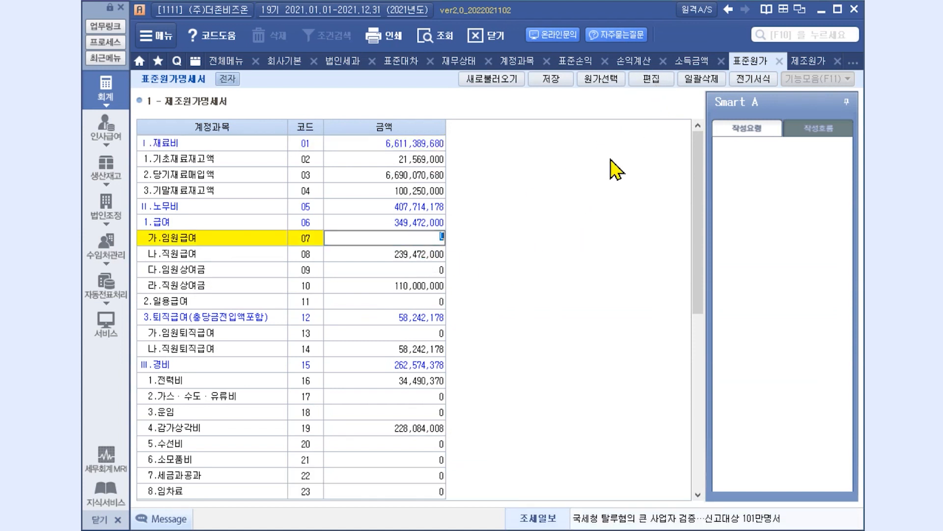
click(652, 80)
click(511, 318)
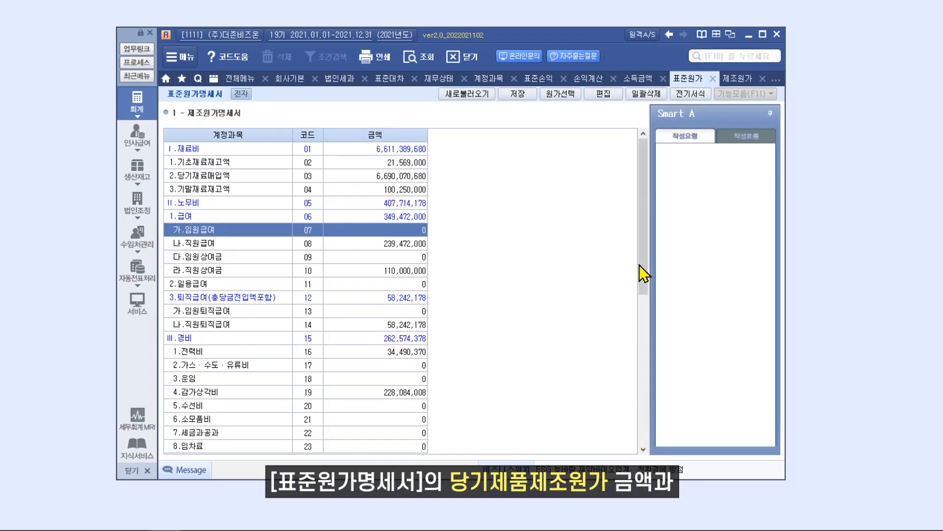
Compare 당기제품제조원가 in 표준원가명세서 with the code 044 당기총원가 in 표준손익계산서.
drag(700, 299, 706, 481)
drag(647, 430, 647, 441)
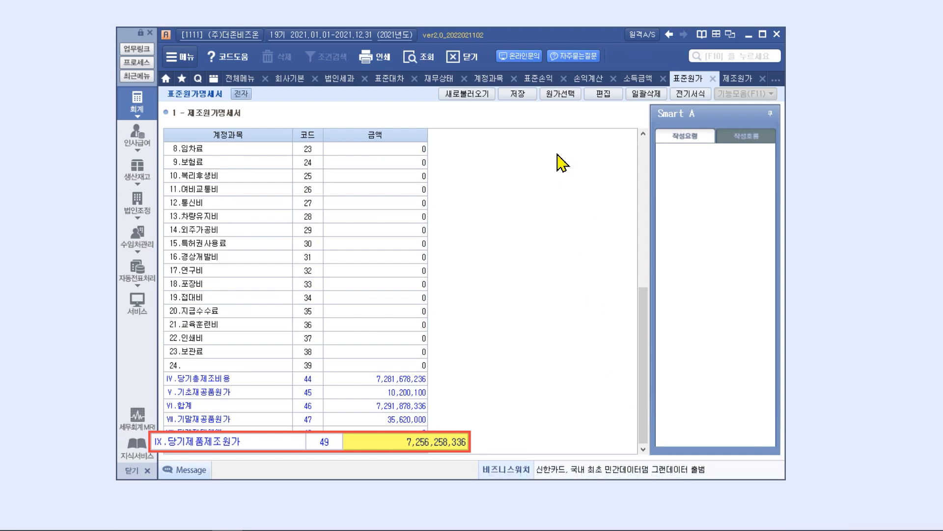
click(544, 82)
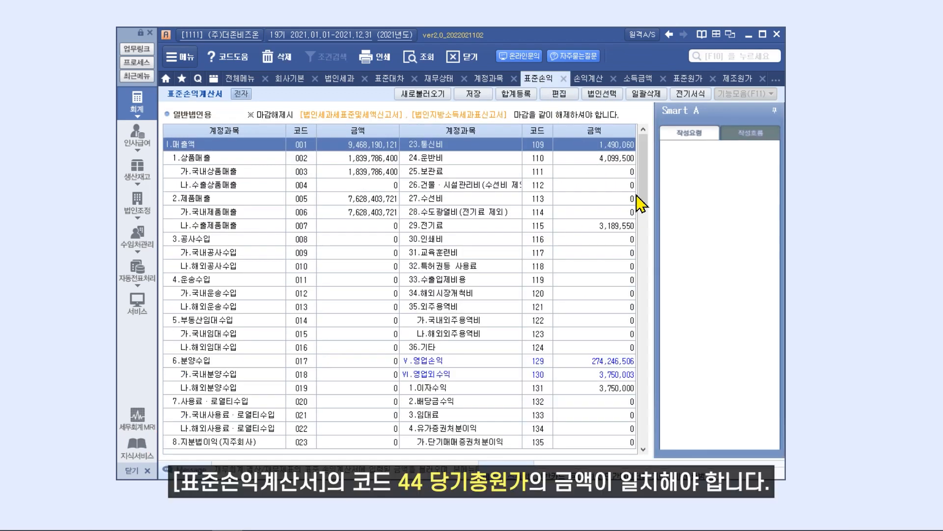
drag(644, 196, 644, 277)
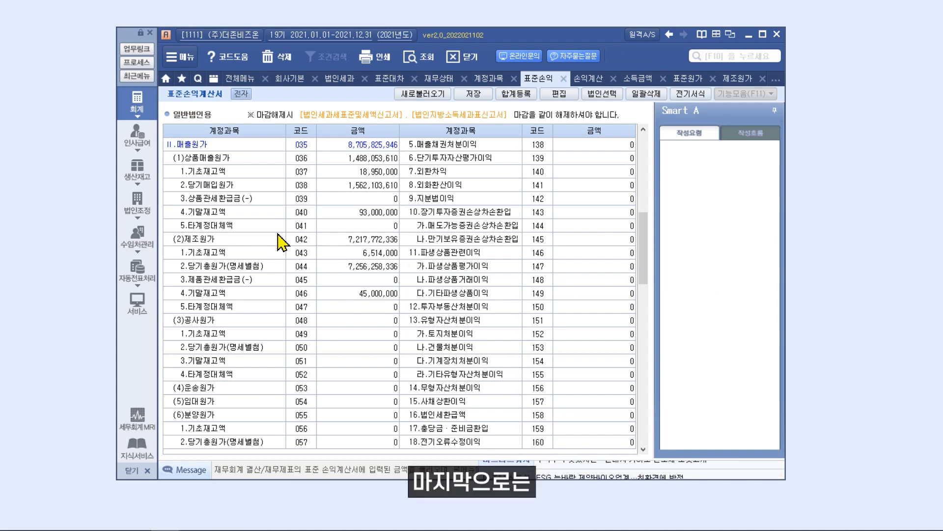
Open 이익잉여금처분계산서 in the 법인조정 module and reload its data, replacing the existing data.
click(153, 208)
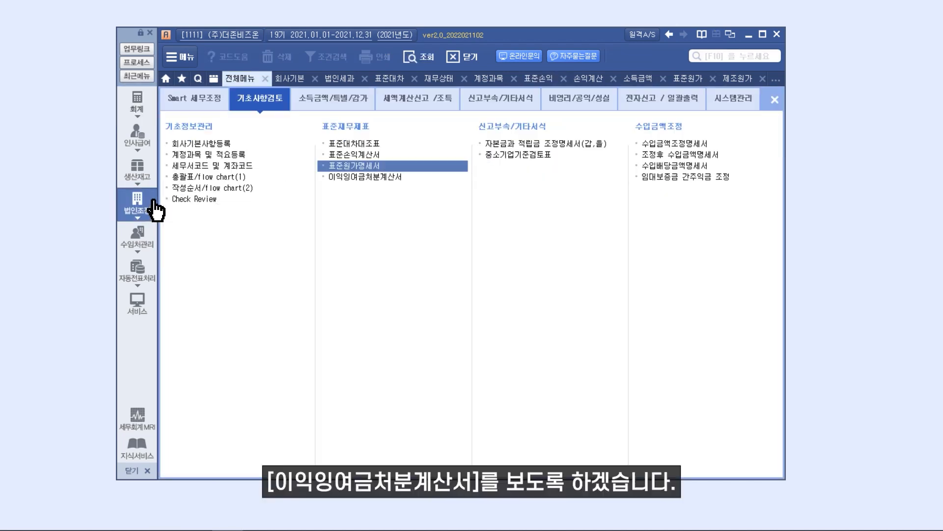
click(366, 177)
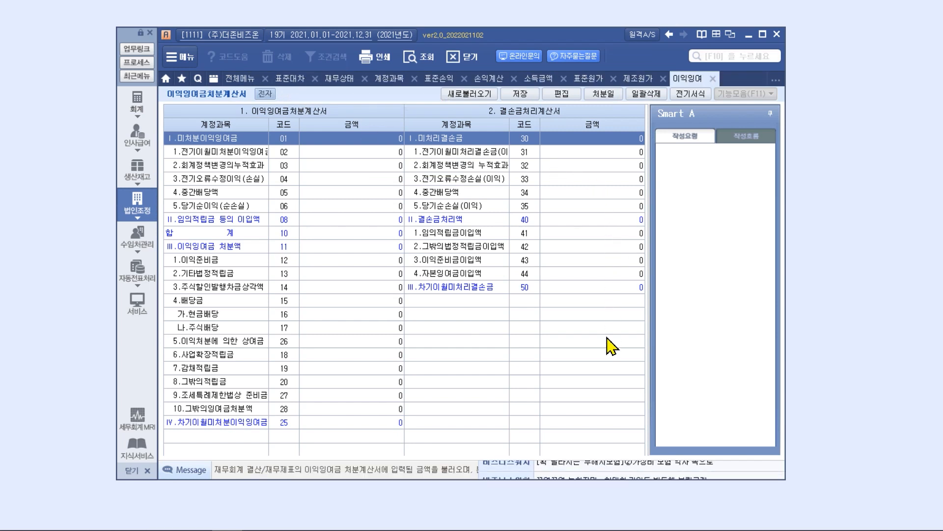
click(458, 96)
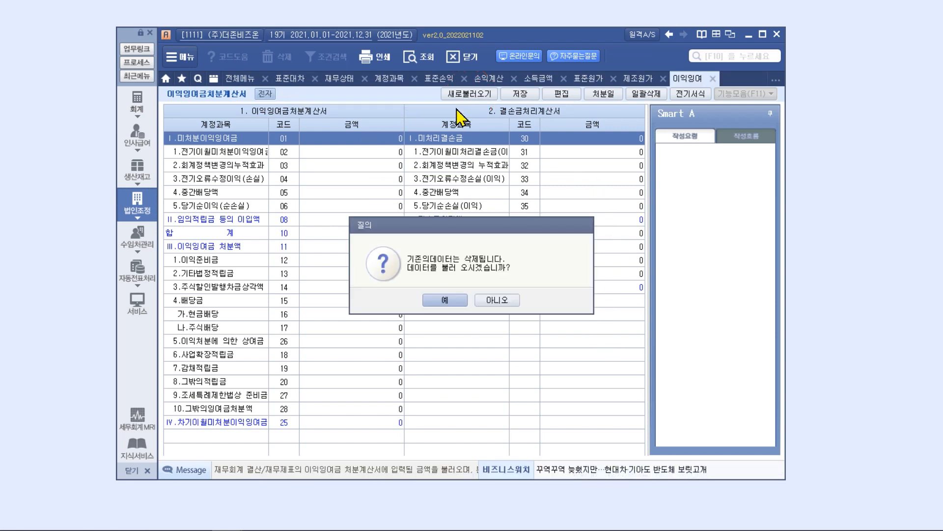
click(445, 300)
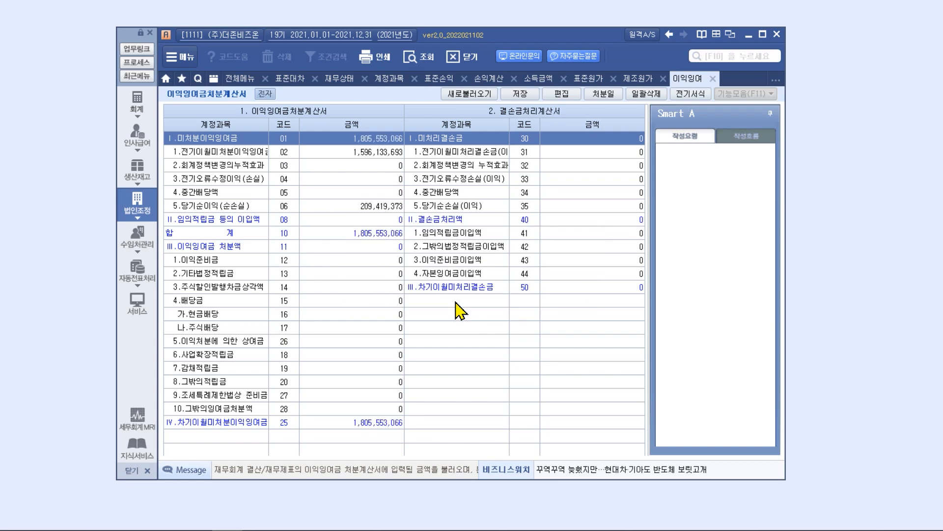
Open 이익잉여금처분계산서 in the 회계 module and load its stored data for checking the source amounts.
click(148, 106)
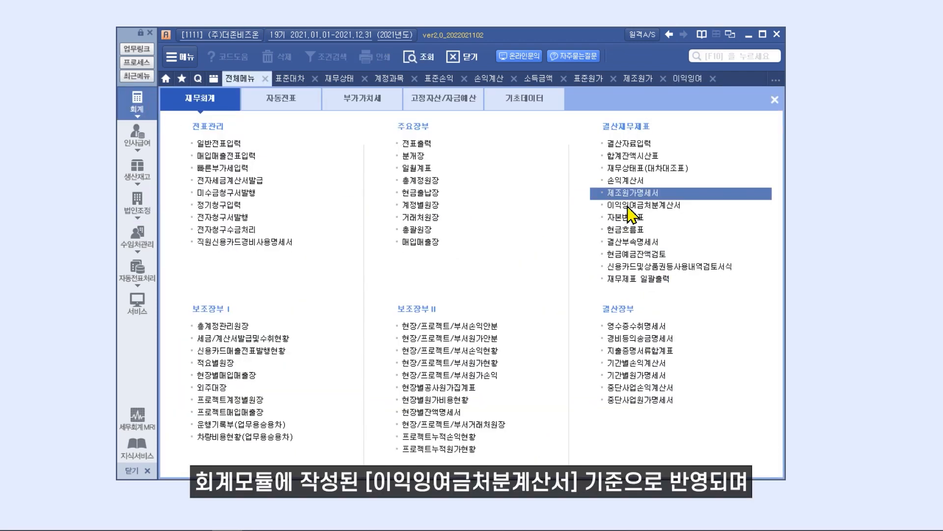
click(634, 212)
click(444, 300)
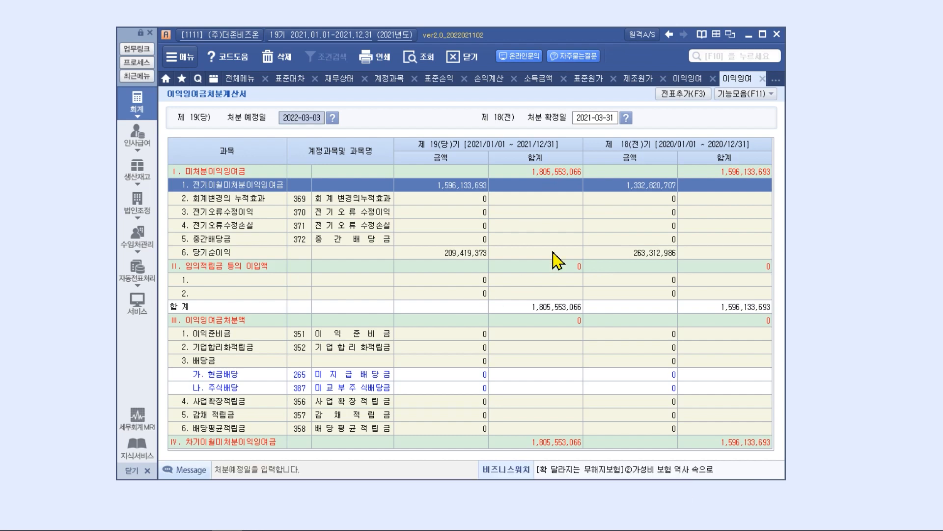
Compare 미처분이익잉여금 in the 법인조정 이익잉여금처분계산서 with code 381 미처분이익잉여금(미처리결손금) in 표준대차대조표.
click(692, 79)
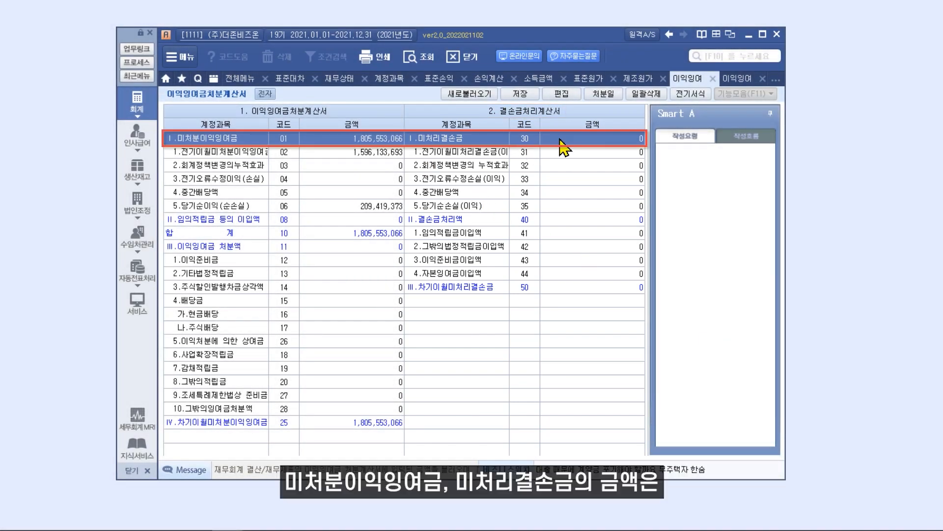
click(298, 80)
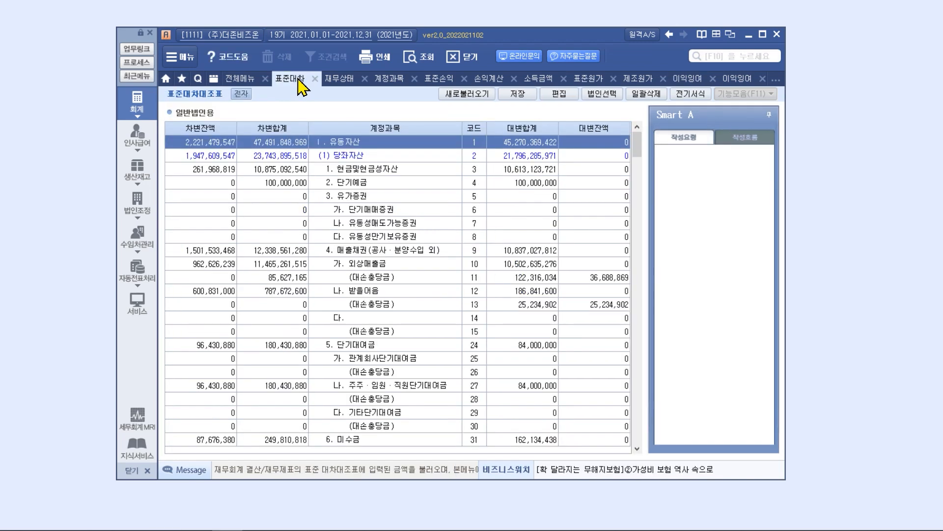
drag(637, 143, 668, 455)
click(533, 414)
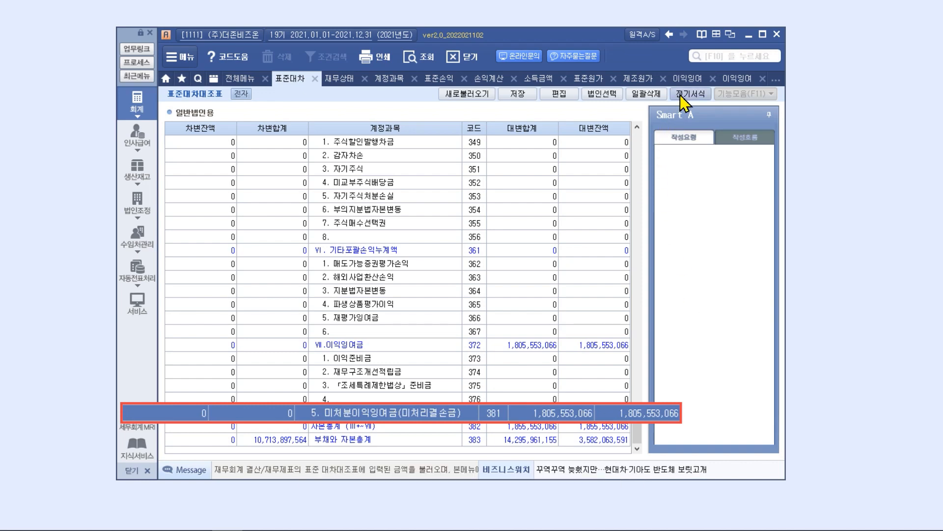
Compare 당기순이익(순손실) in the 법인조정 이익잉여금처분계산서 with code 219 당기순손익 in 표준손익계산서.
click(687, 79)
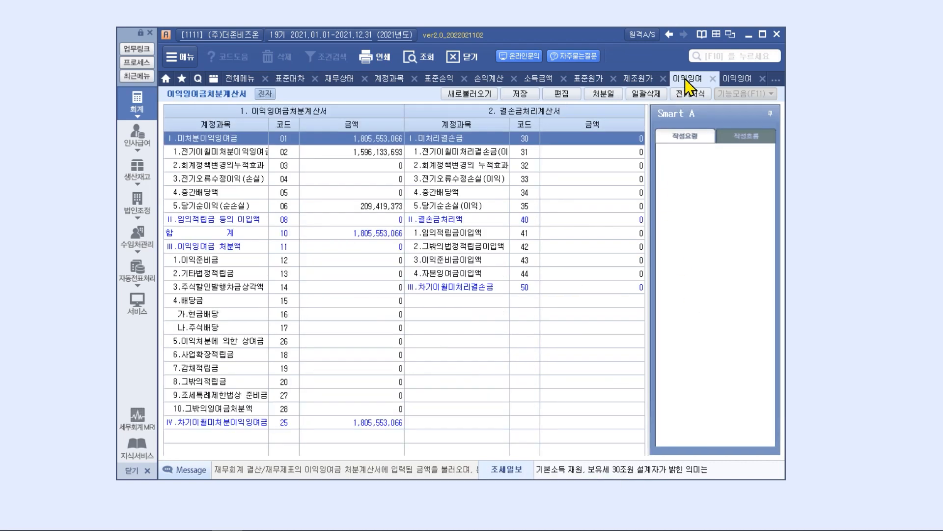
click(360, 210)
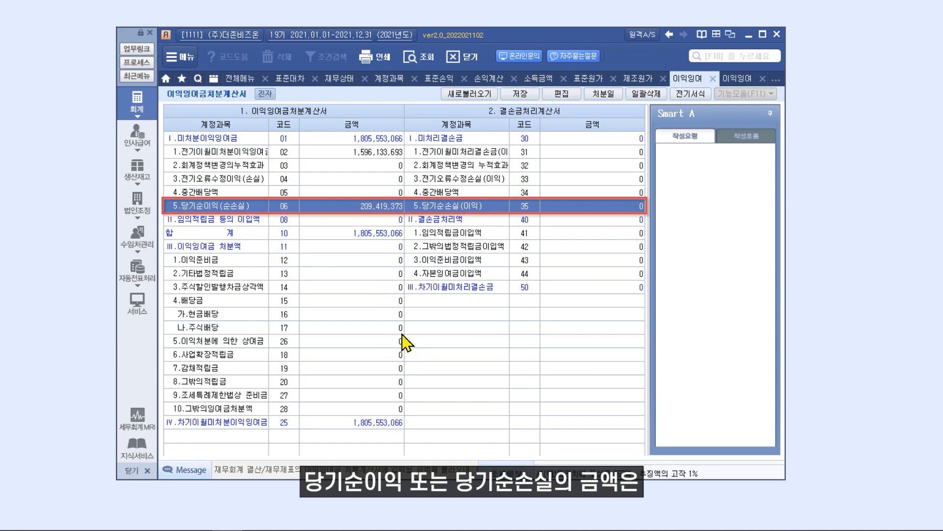
click(440, 81)
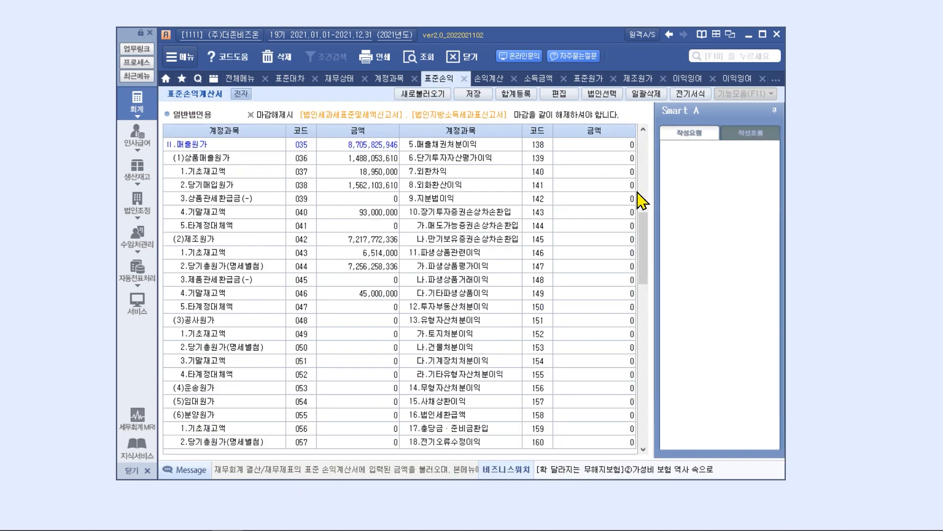
drag(644, 229, 659, 452)
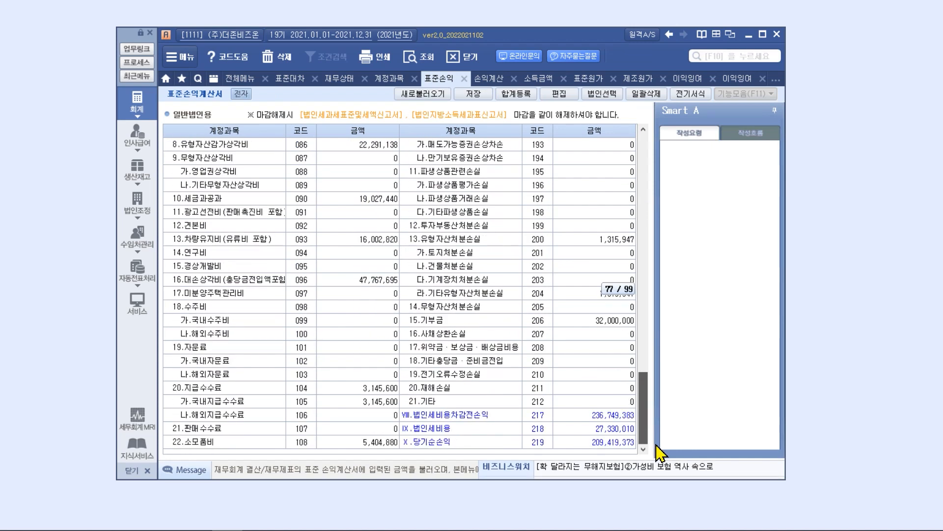
click(615, 446)
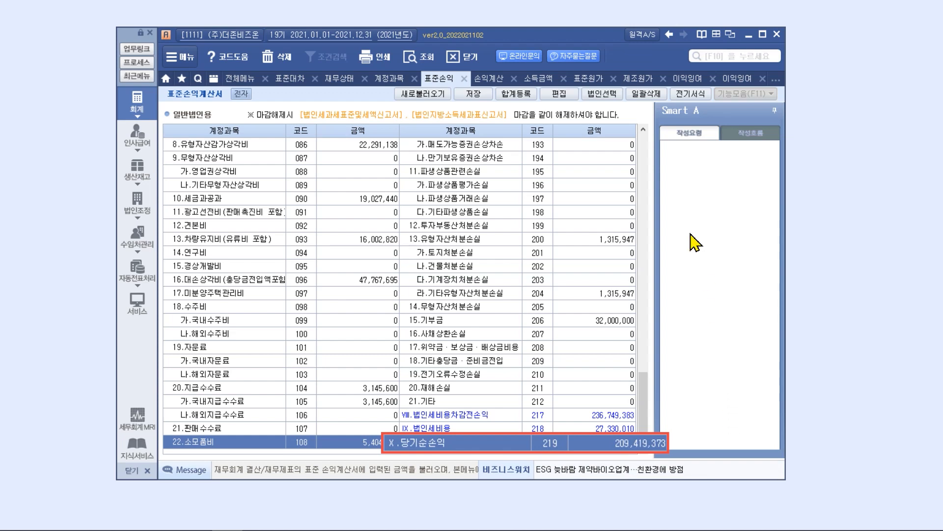
Set the 처분(처리)확정일 of the 법인조정 이익잉여금처분계산서 to 2022-03-03.
click(687, 79)
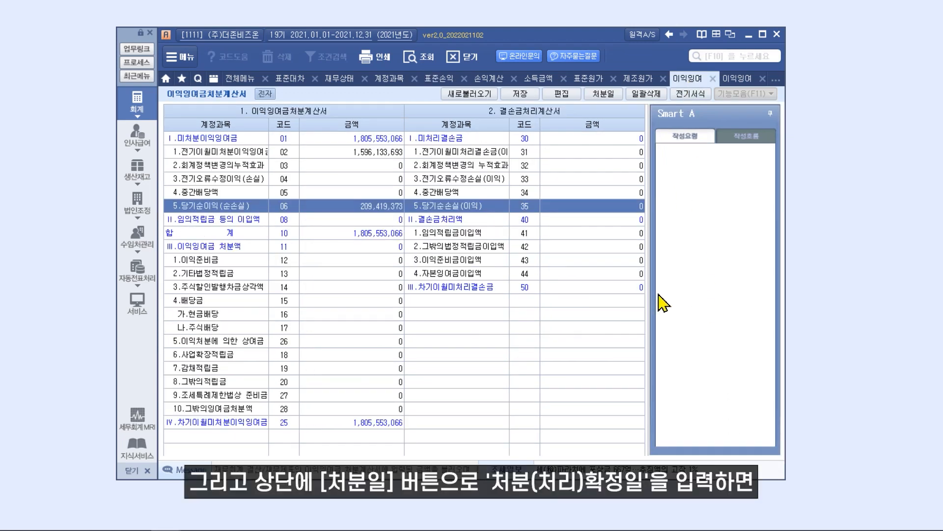
click(604, 94)
text(0303)
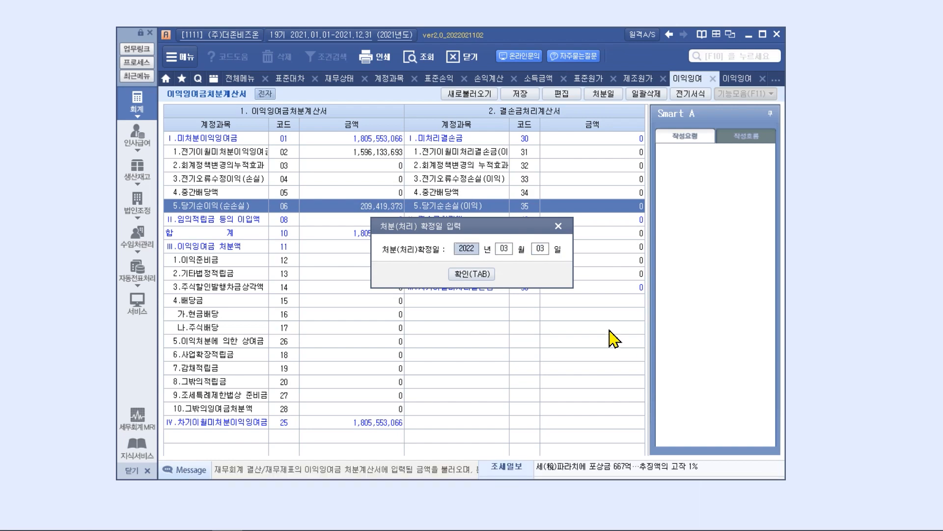
click(486, 276)
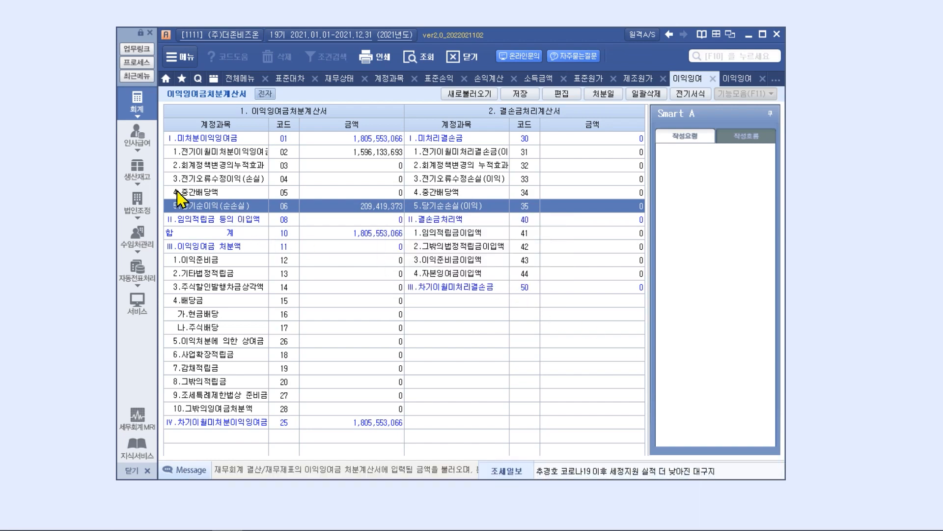
Open 법인세과세표준 및 세액신고서 in the 법인조정 module and reload the marked items from their related forms.
click(147, 211)
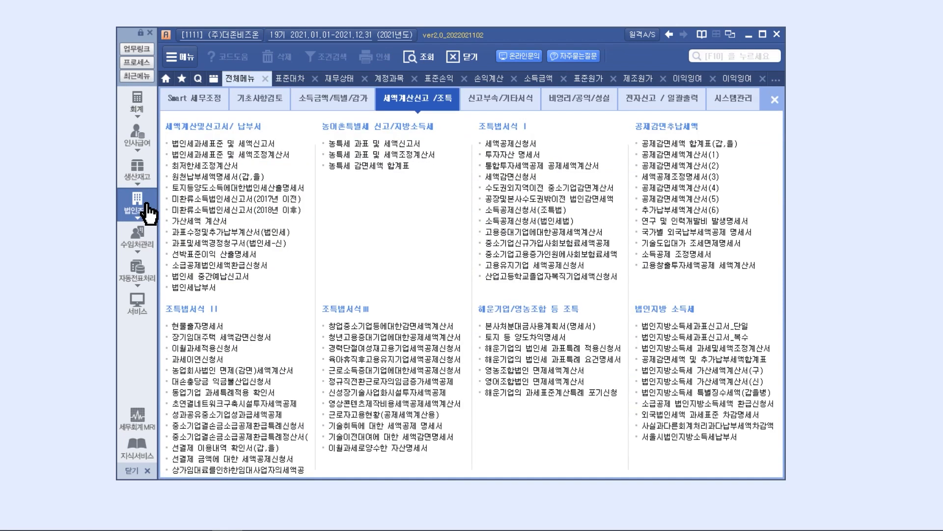
click(248, 137)
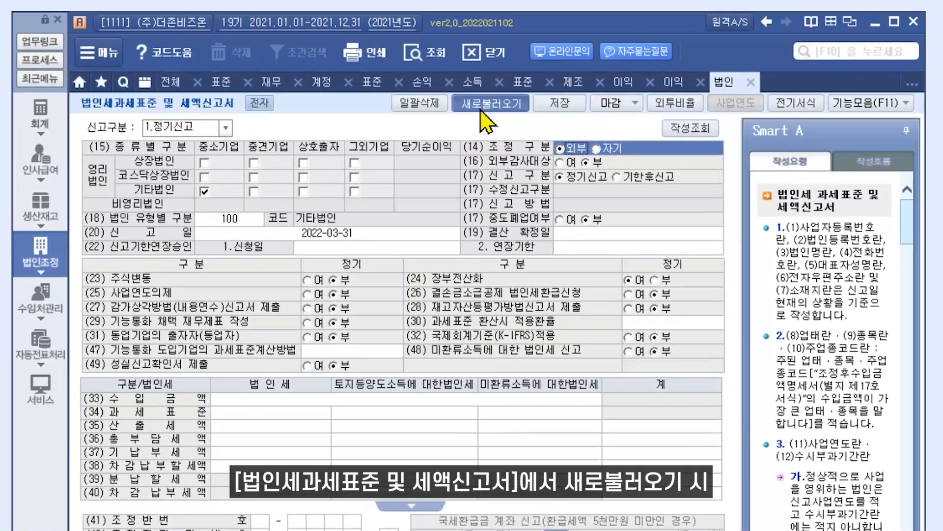
click(467, 94)
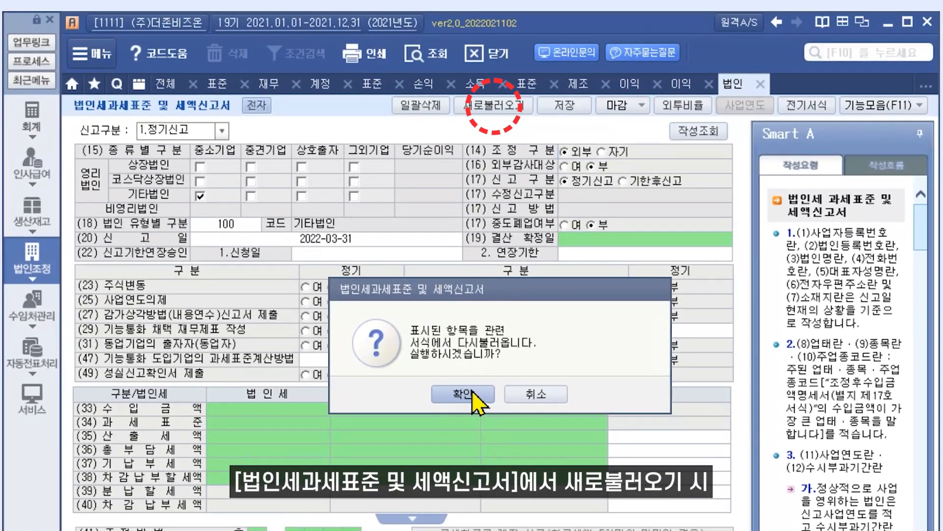
click(455, 301)
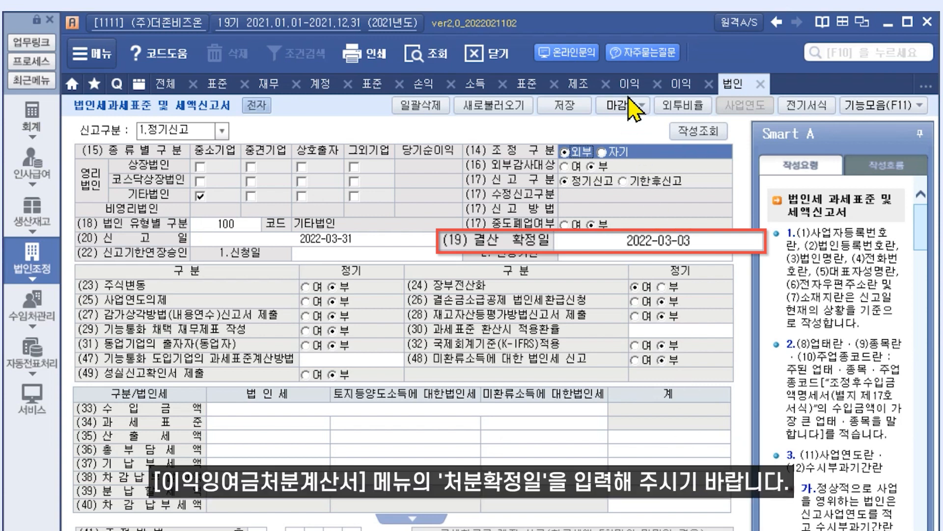
Return to the 법인조정 이익잉여금처분계산서 and open its 처분일 entry.
click(630, 83)
click(686, 105)
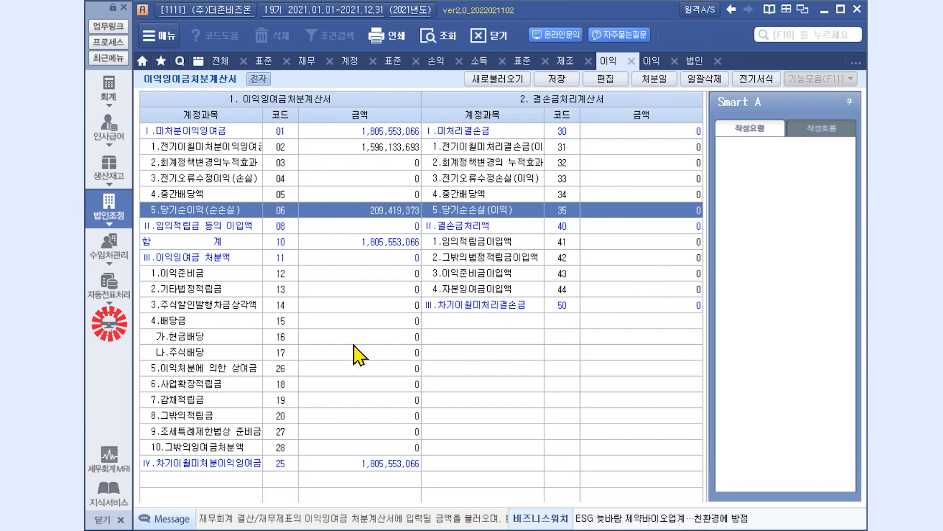
Set the 법/개인 조정 연동 program to SmartA through the 조정연동 service.
click(109, 322)
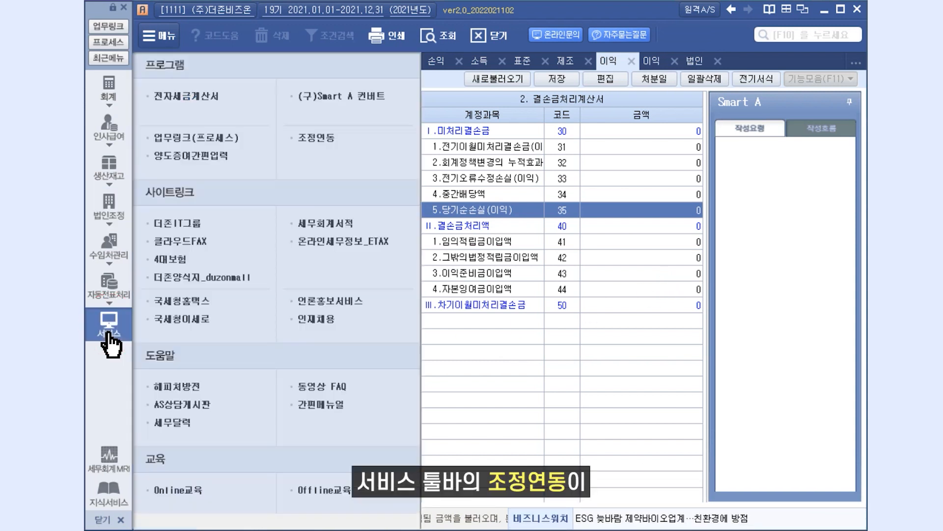
click(311, 142)
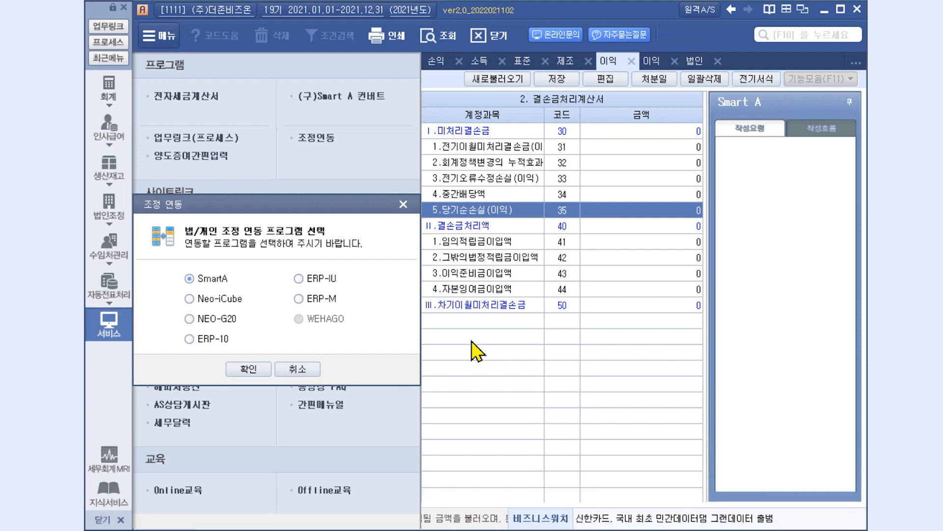
click(249, 369)
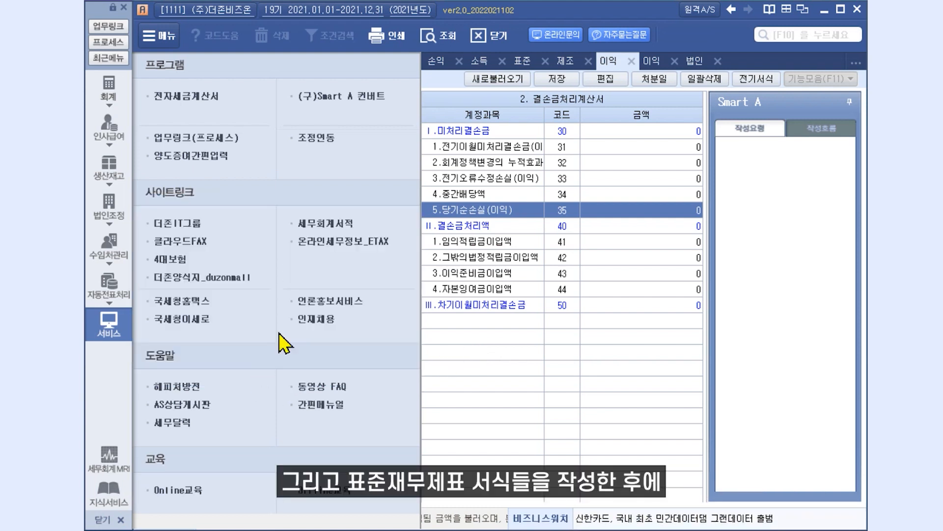
click(516, 215)
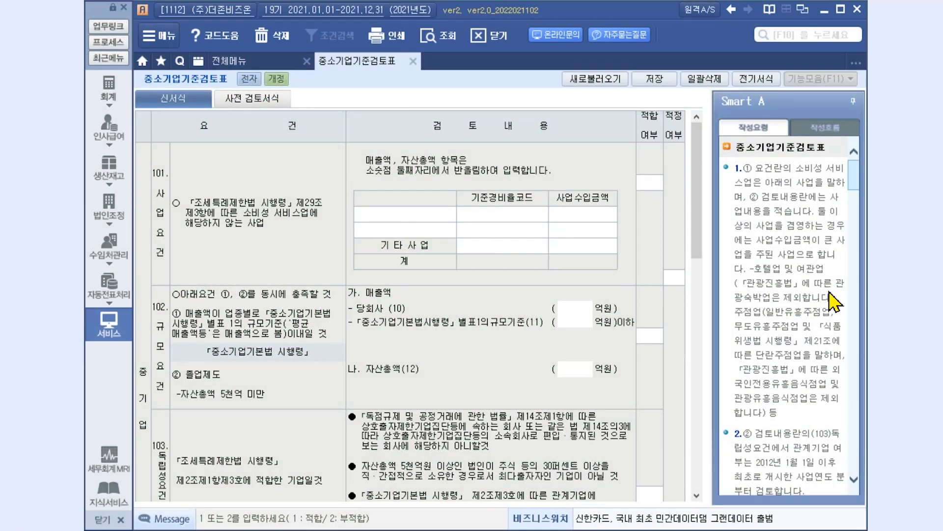
Open the 추가사항 of 회사기본사항등록 for the current company, set 중소기업여부 to 0.중소기업 and check the 종류별구분.
click(282, 64)
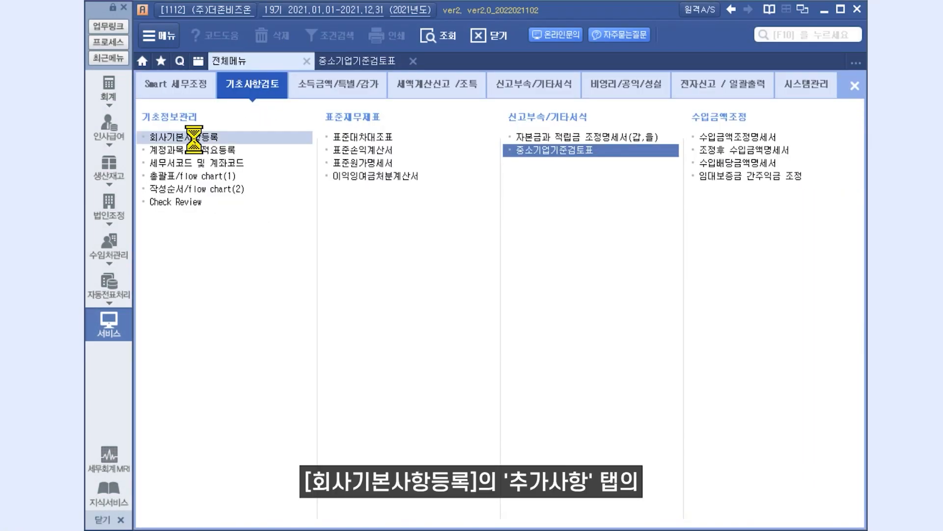
click(196, 179)
click(481, 107)
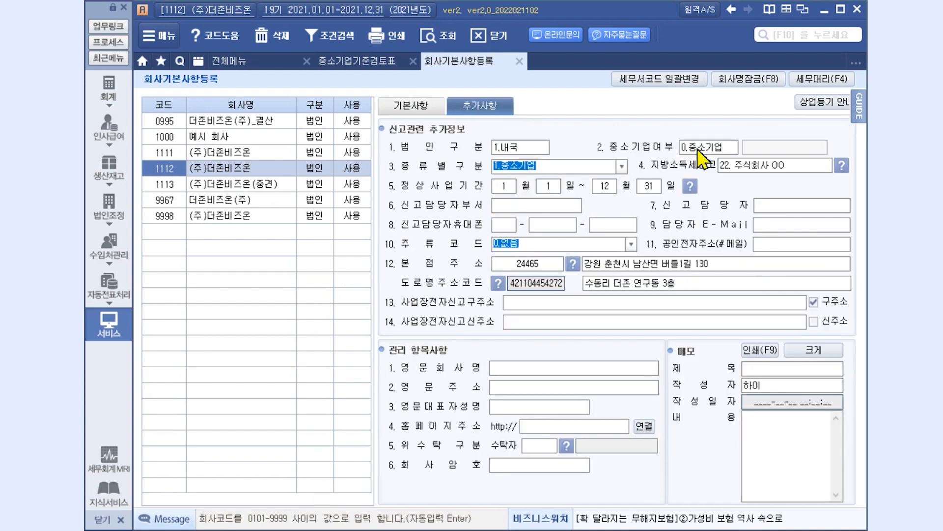
click(710, 148)
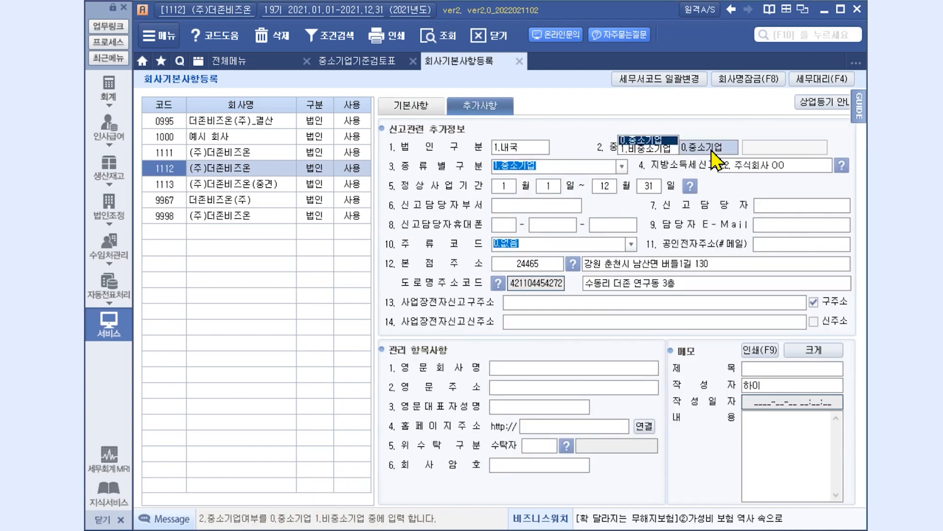
click(669, 140)
click(621, 168)
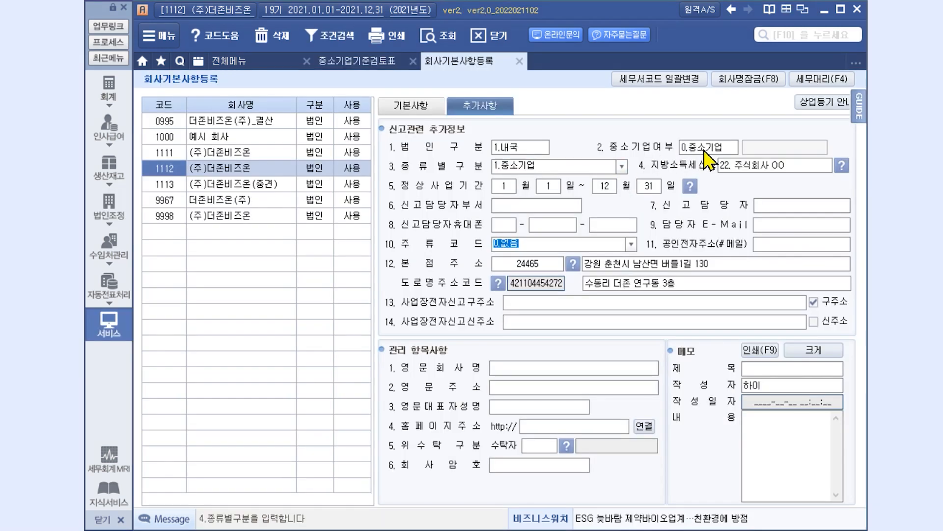
Set 중소기업여부 to 1.비중소기업 with 0.중견기업, and go through the 종류별구분 options.
click(704, 149)
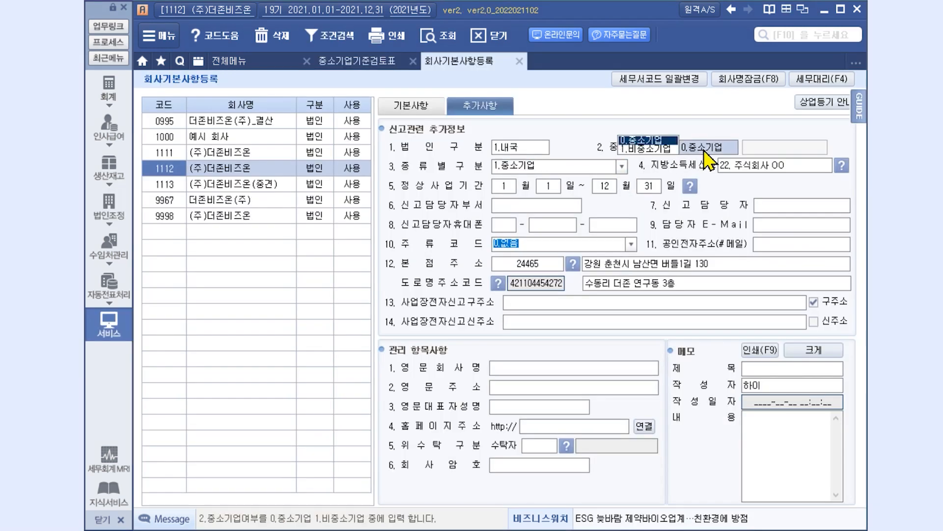
click(656, 149)
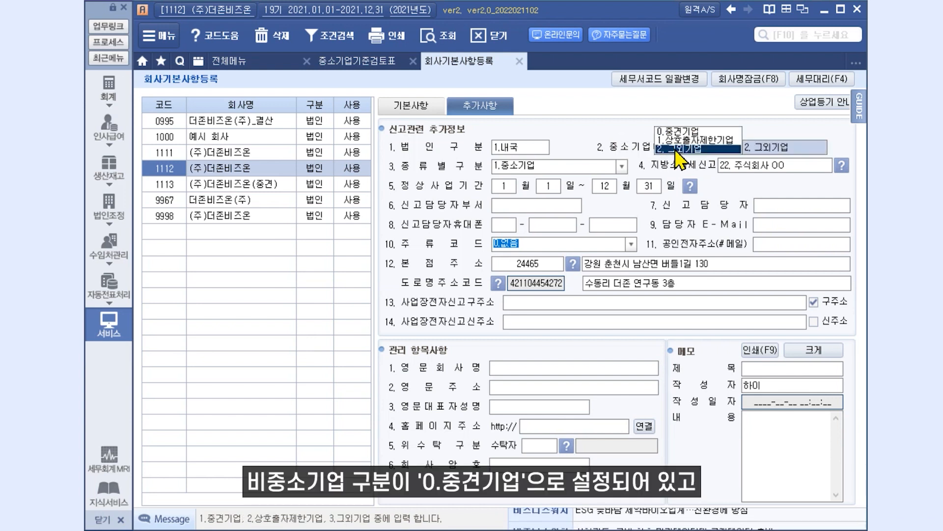
click(713, 132)
key(F2)
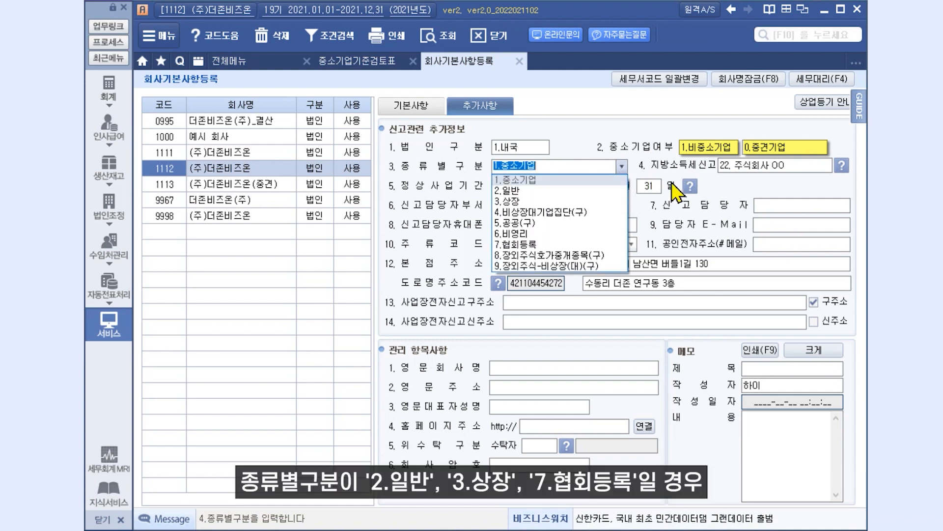
key(Down)
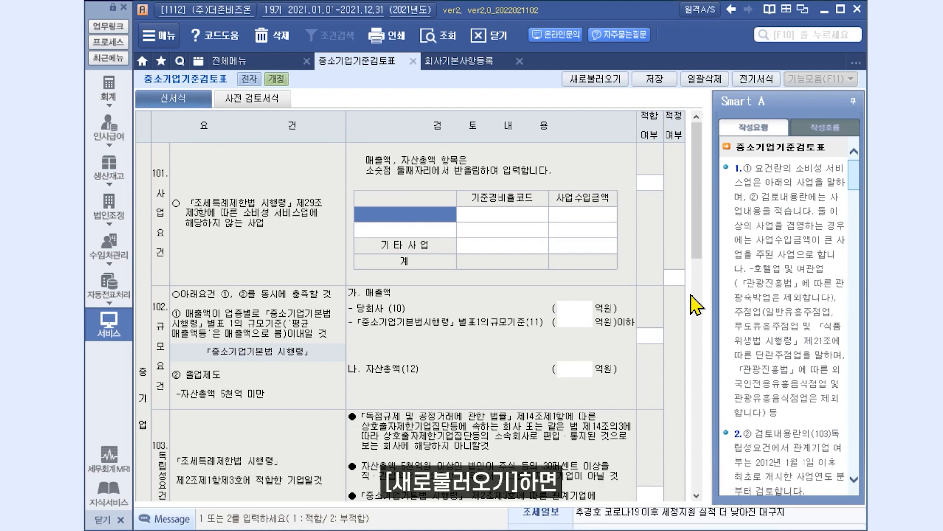
Reload the marked amounts in 중소기업기준검토표 from their related forms.
click(585, 81)
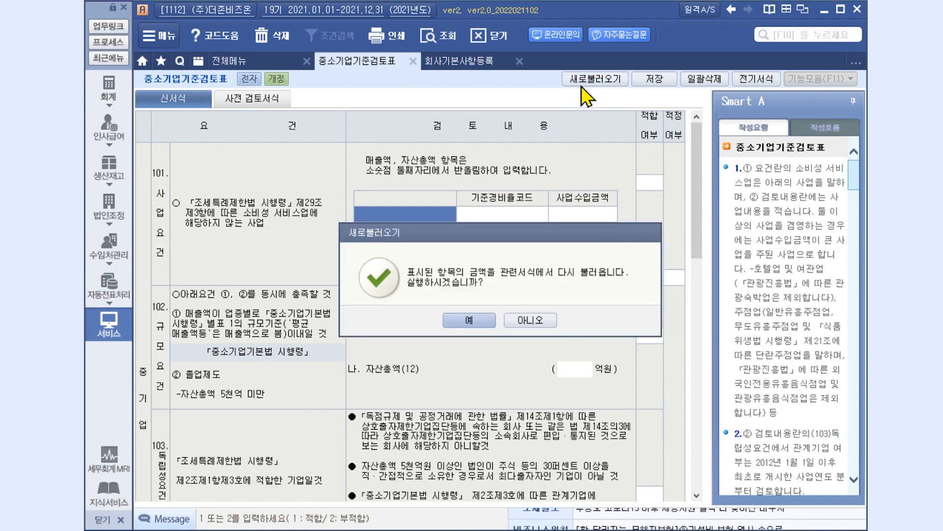
click(465, 320)
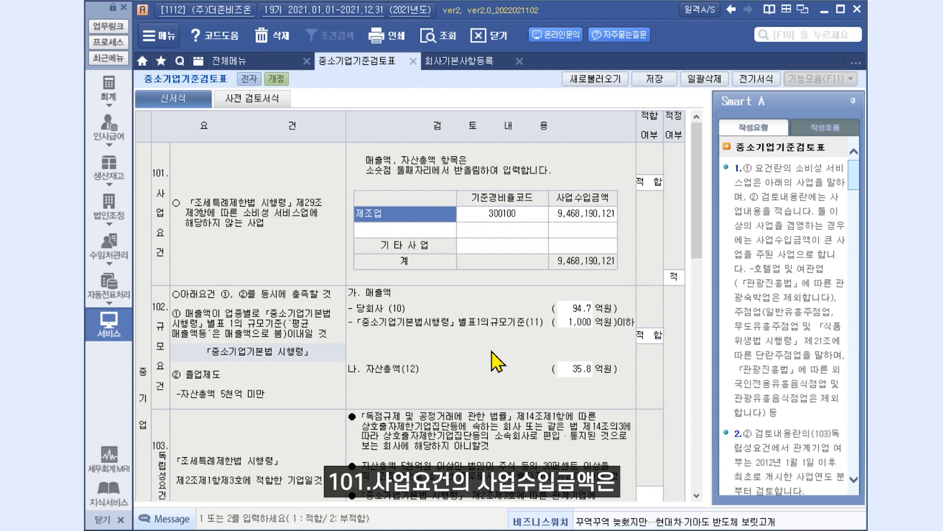
Compare the 사업수입금액 in 중소기업기준검토표 with ⑥조정후 수입금액 in 수입금액조정명세서, and its 업종코드 with 조정후 수입금액명세서.
click(280, 60)
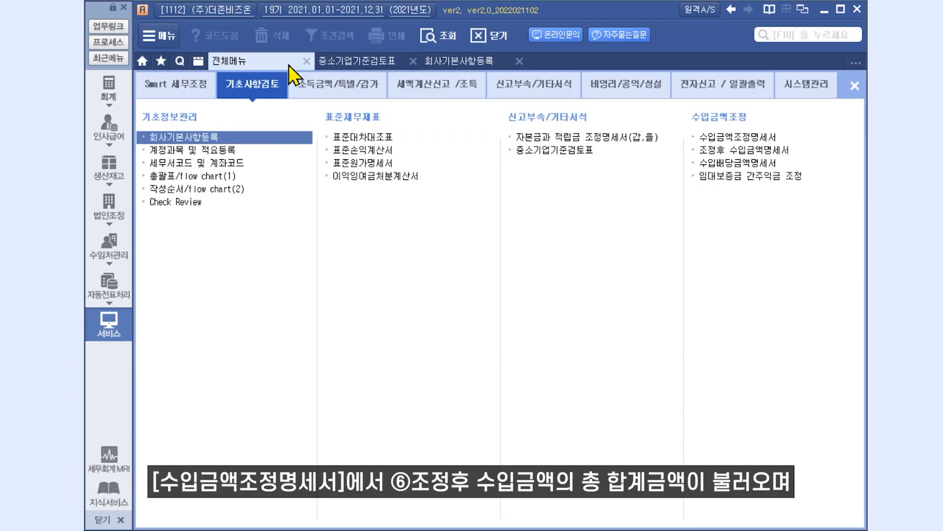
click(711, 138)
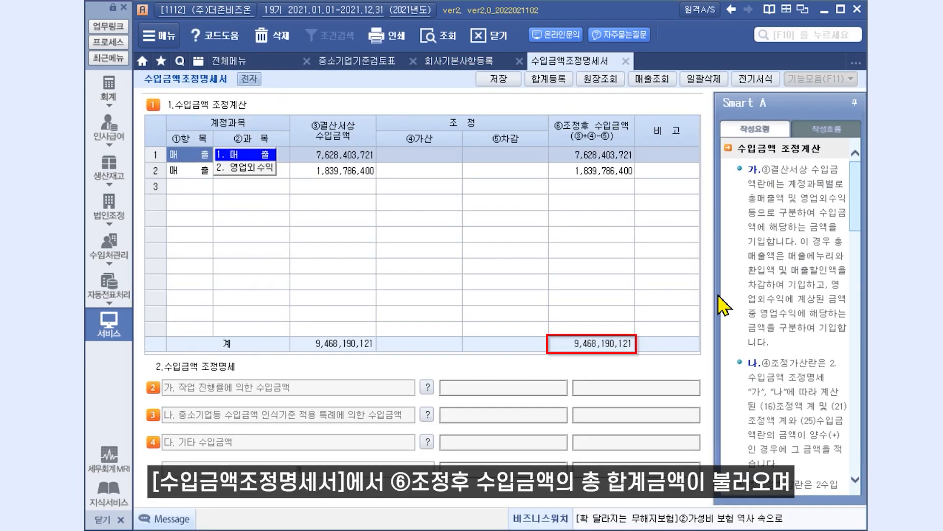
click(367, 66)
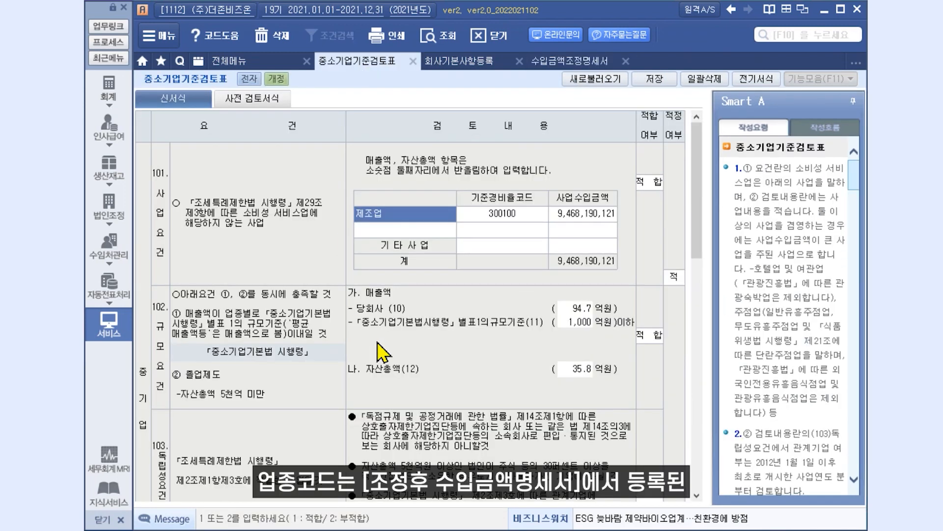
click(287, 62)
click(750, 150)
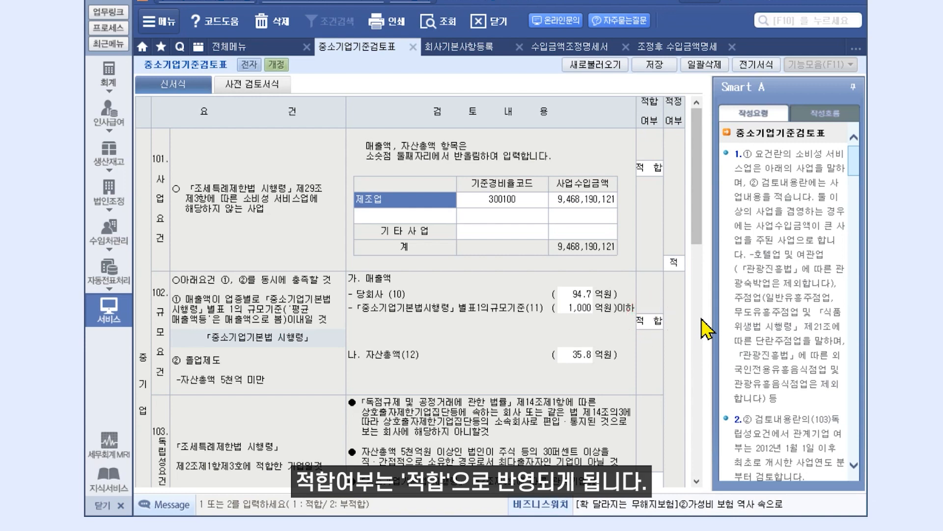
In the 소기업 section of 중소기업기준검토표, set requirement (105) to 적합 and enter 1 for the 적정여부.
drag(699, 223, 739, 487)
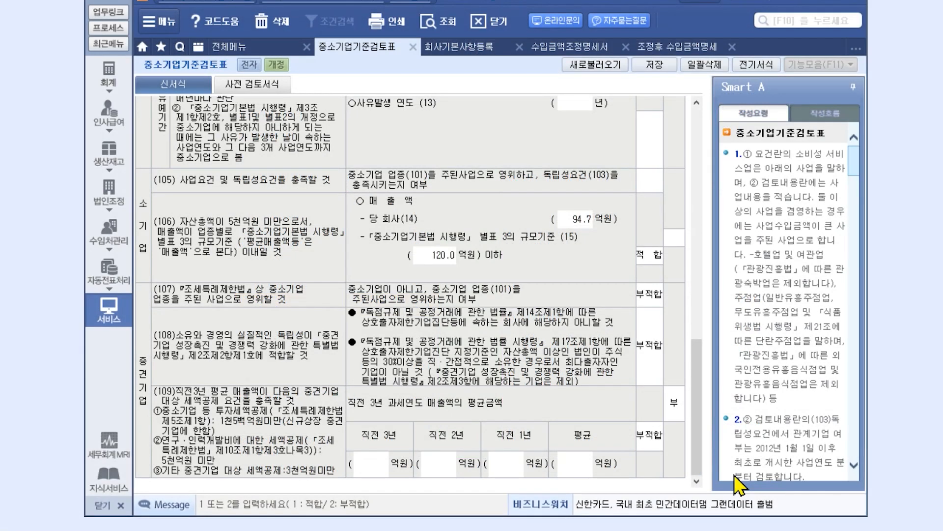
click(653, 190)
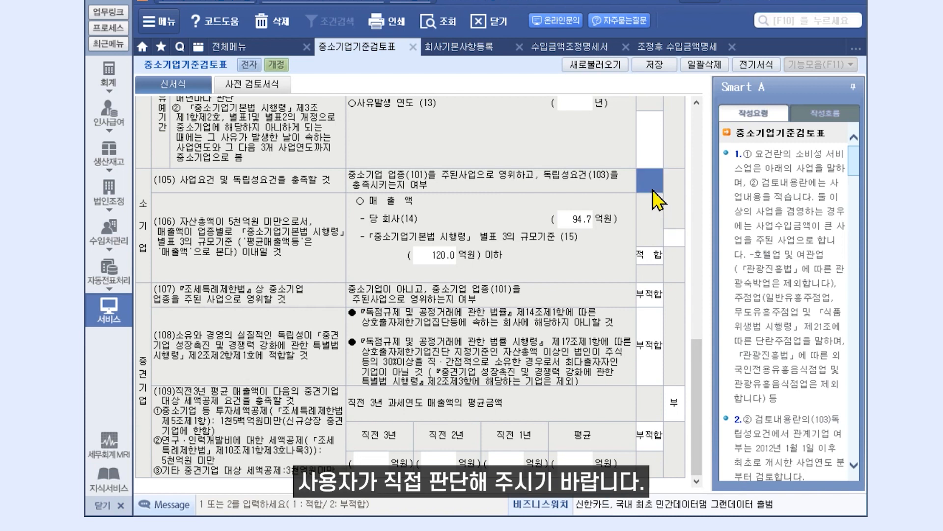
text(1)
key(Return)
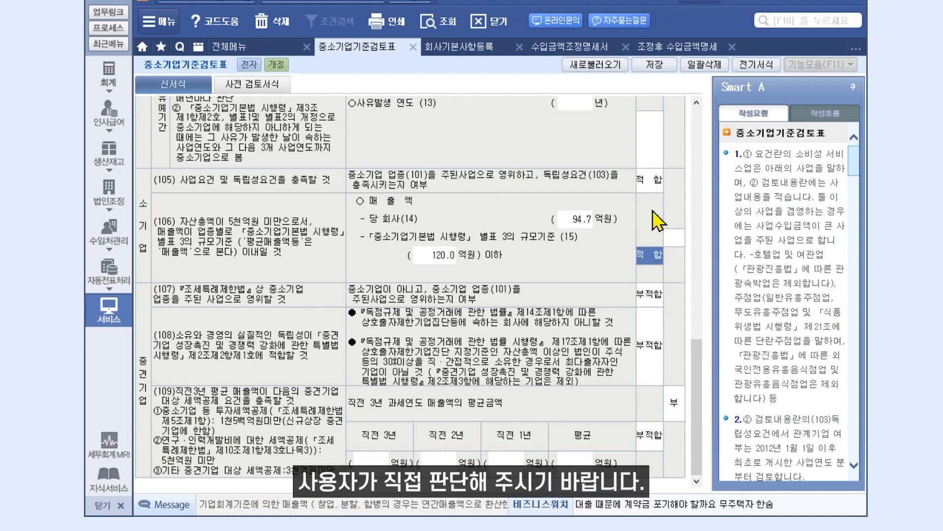
click(669, 238)
text(1)
key(Return)
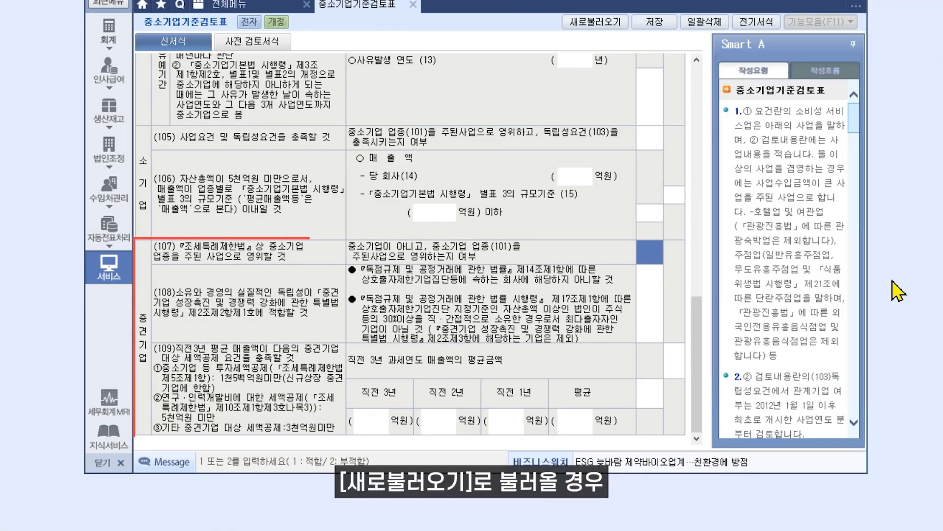
For (주)더존비즈온(중견), reload the 중소기업기준검토표 items, including the 중견기업 requirements (107) to (109).
click(613, 32)
click(477, 318)
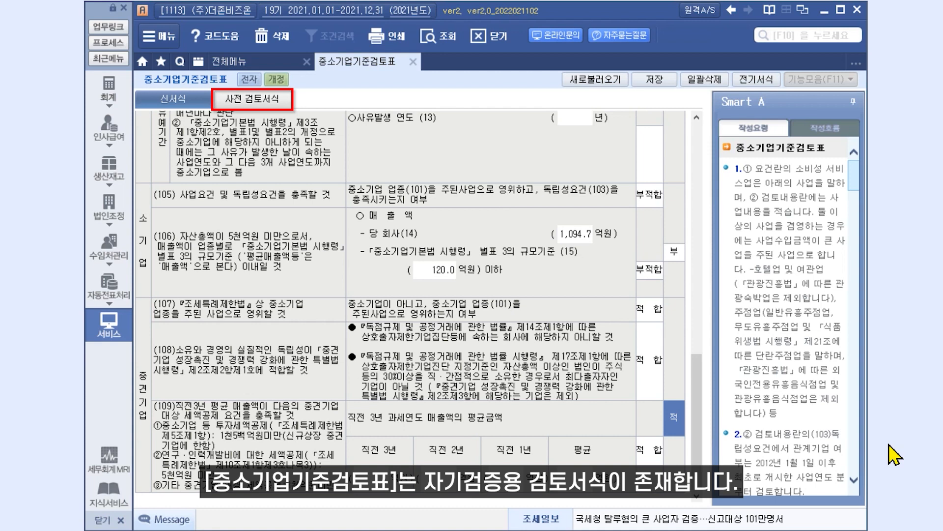
Fill the 사전 검토서식 of 중소기업기준검토표 by loading the contents written in 신서식.
click(262, 105)
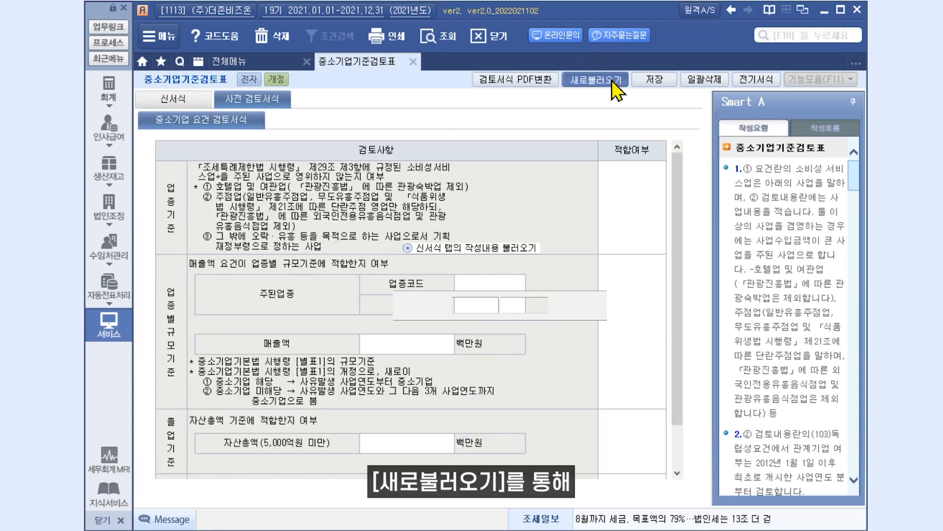
click(594, 80)
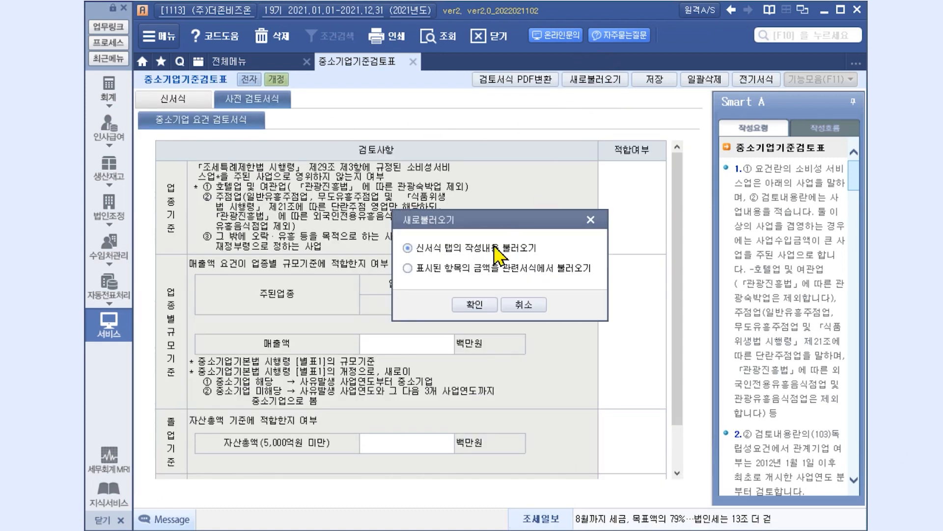
click(482, 305)
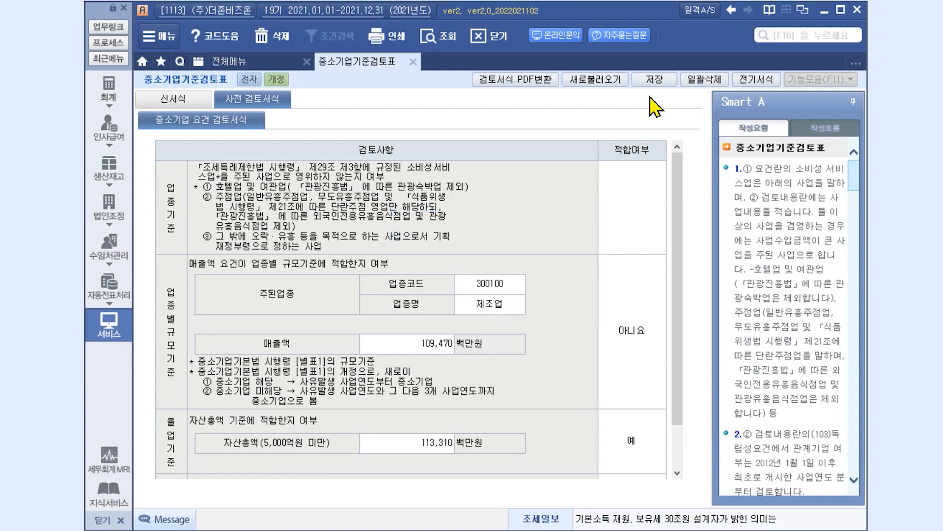
Save the 중소기업기준검토표 review form and close it.
click(655, 80)
click(511, 320)
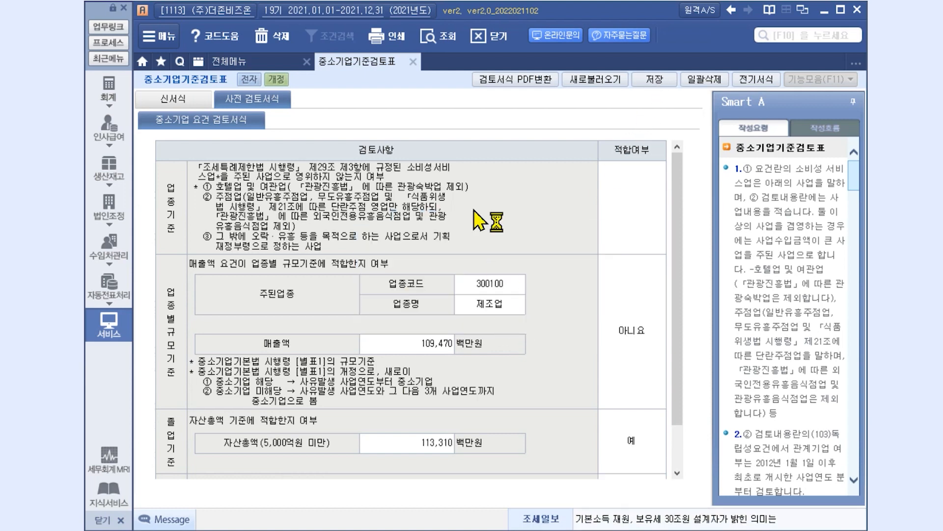
click(414, 63)
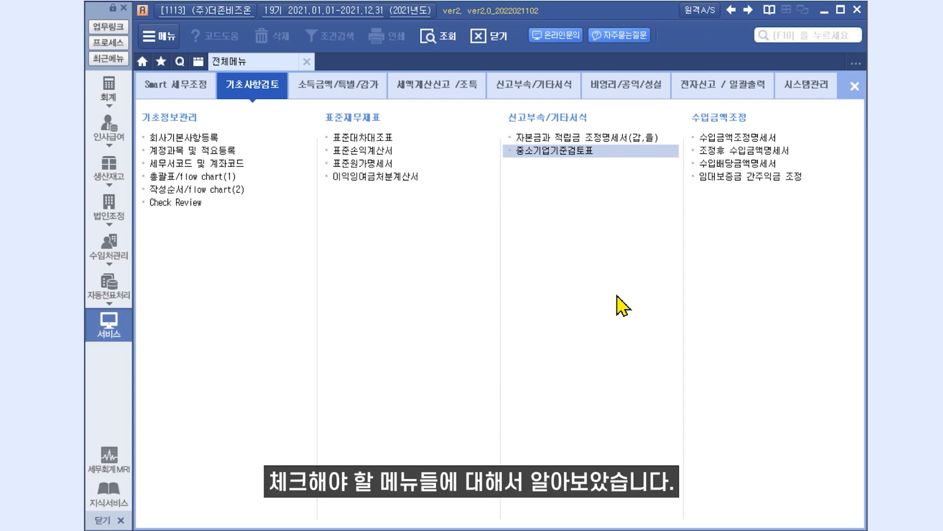